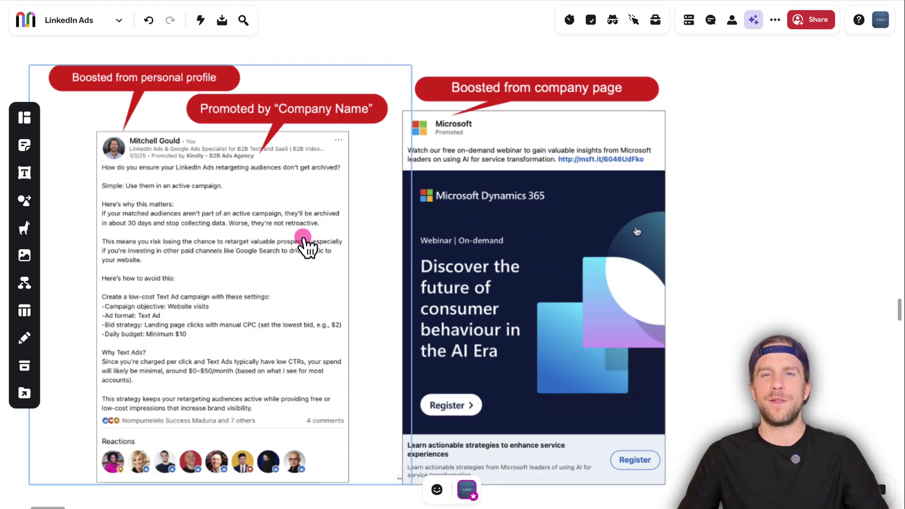
Step: Review the board's boosted post examples, the personal post formats available and unavailable for boosting, and the supported campaign objectives
scroll(461, 254, down, 5)
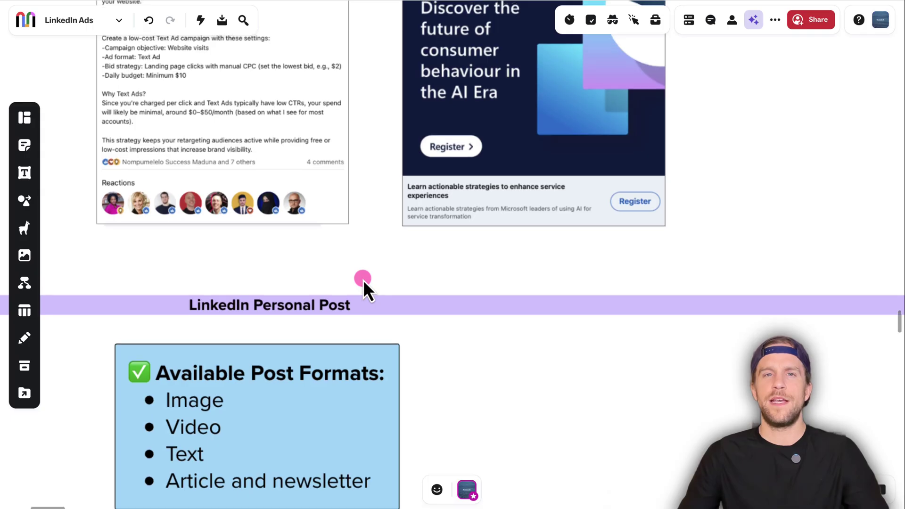
scroll(363, 279, up, 5)
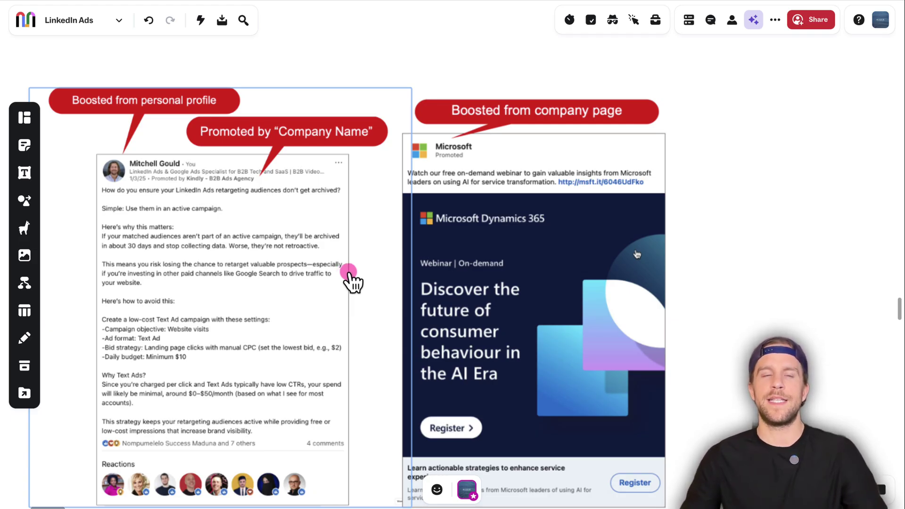
scroll(350, 273, down, 1)
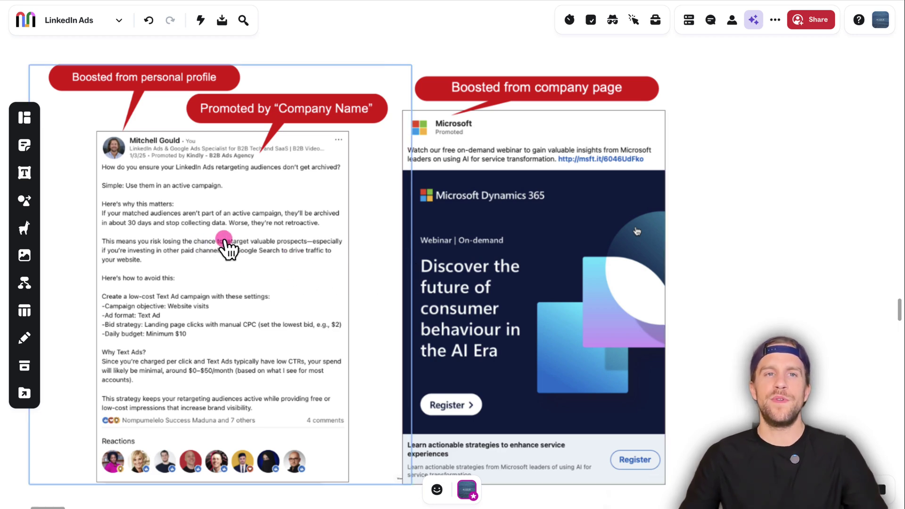
scroll(238, 260, down, 1)
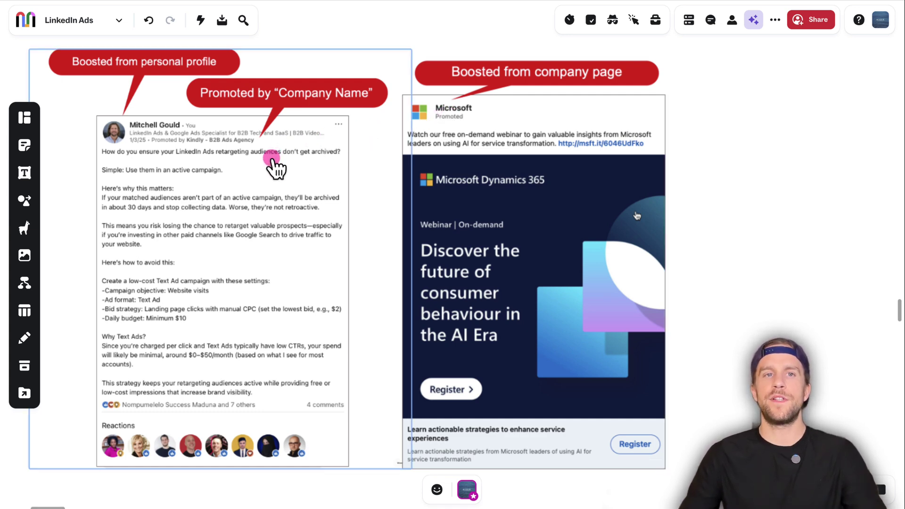
scroll(278, 193, down, 7)
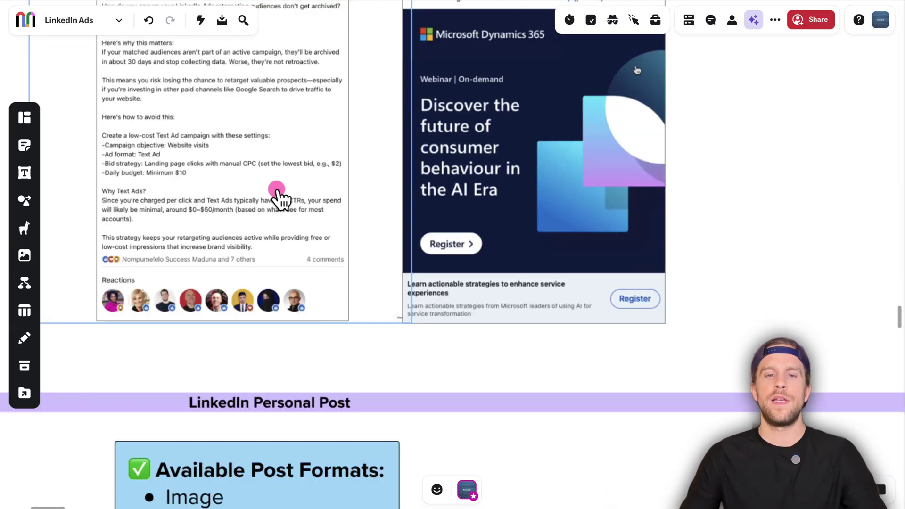
scroll(277, 191, down, 4)
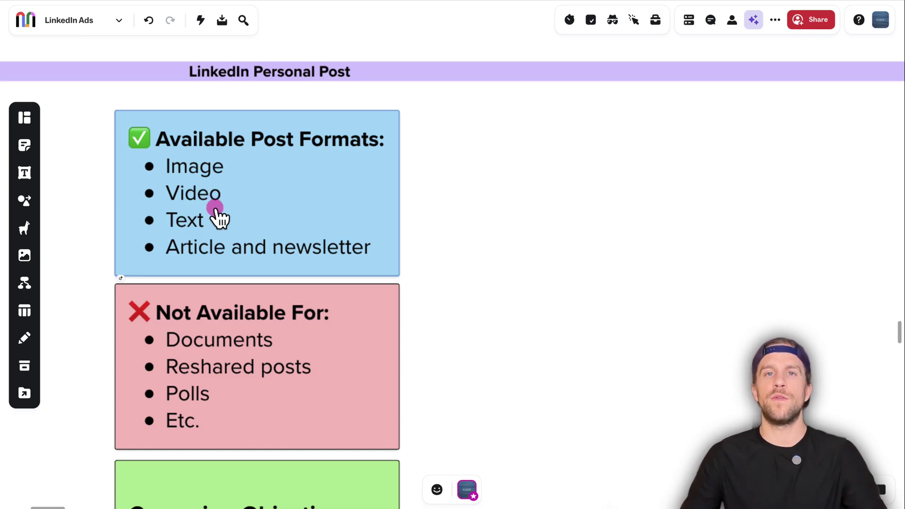
scroll(431, 240, down, 3)
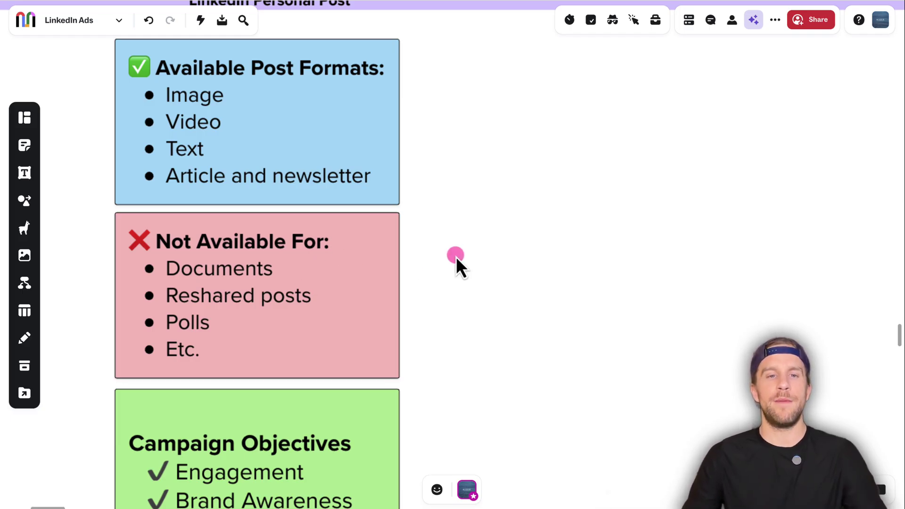
scroll(456, 258, down, 5)
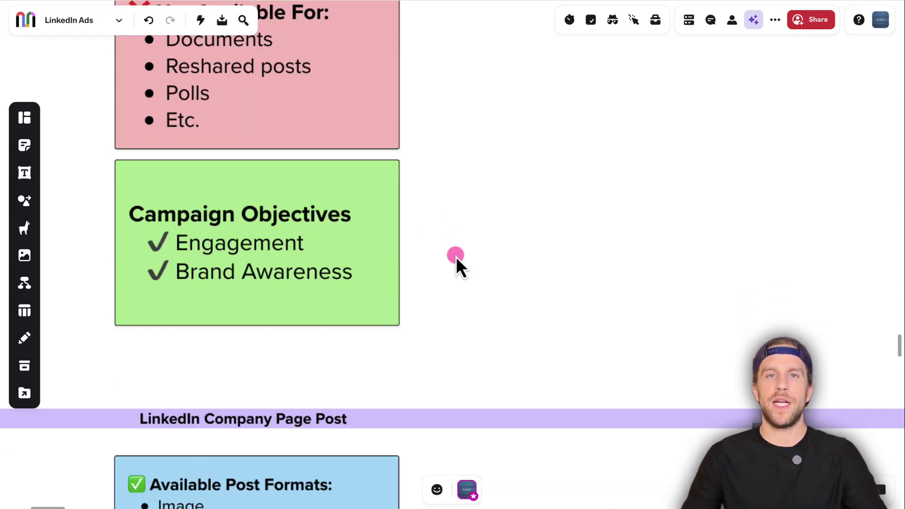
scroll(457, 256, down, 1)
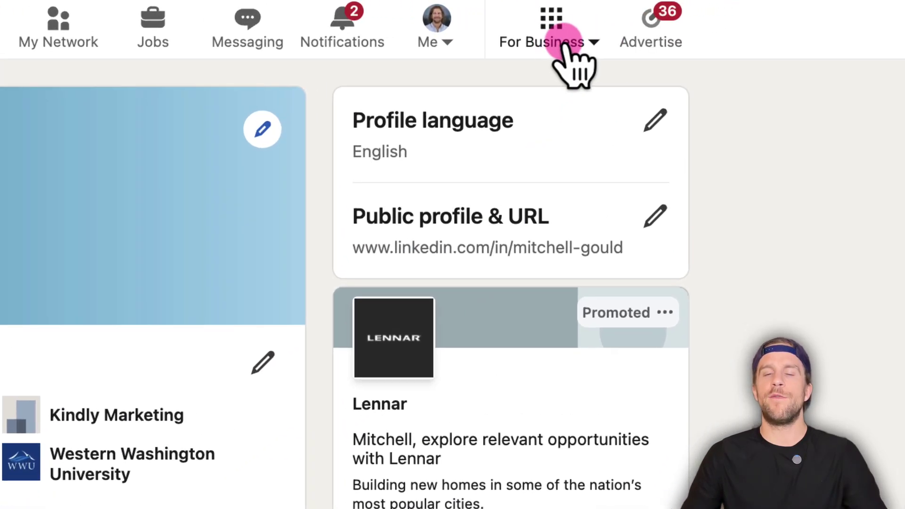
Step: Switch to LinkedIn and open its advertising platform from the business options
click(565, 47)
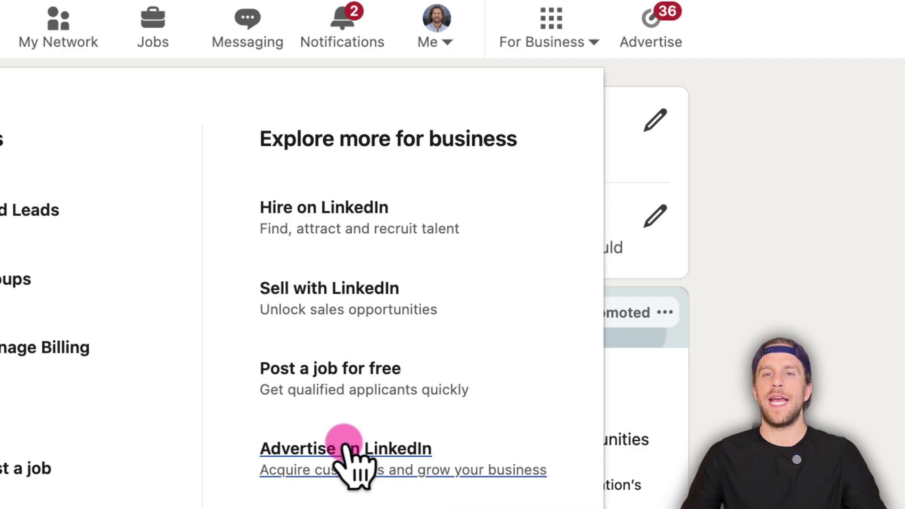
click(383, 453)
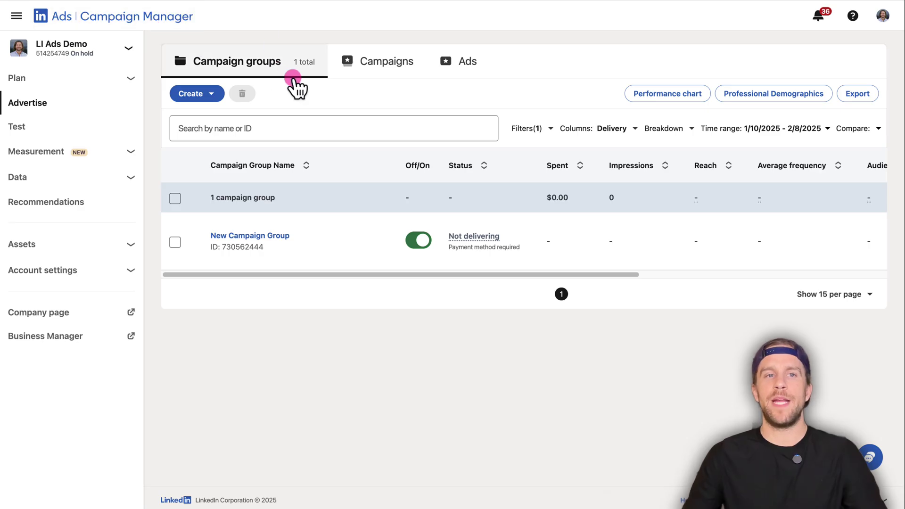
Step: Associate the Kindly - B2B Ads Agency page with the LI Ads Demo account and save the account details
click(112, 151)
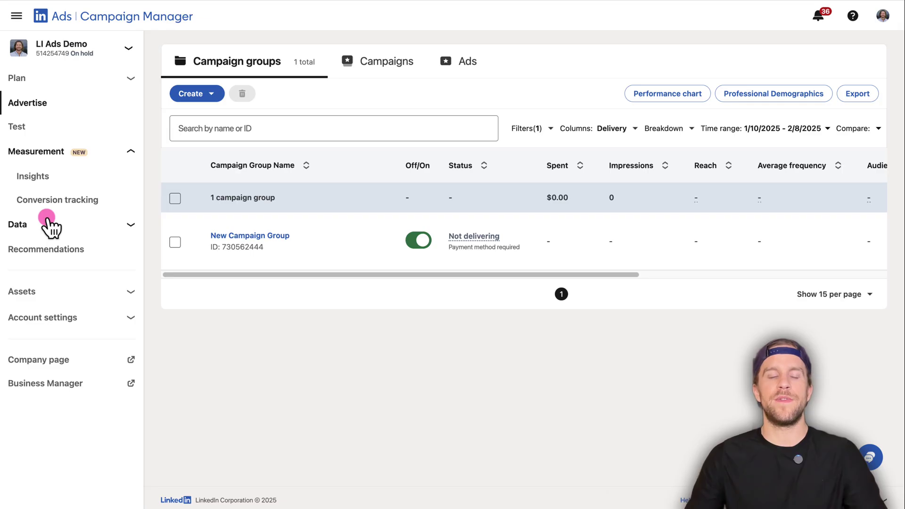
click(115, 318)
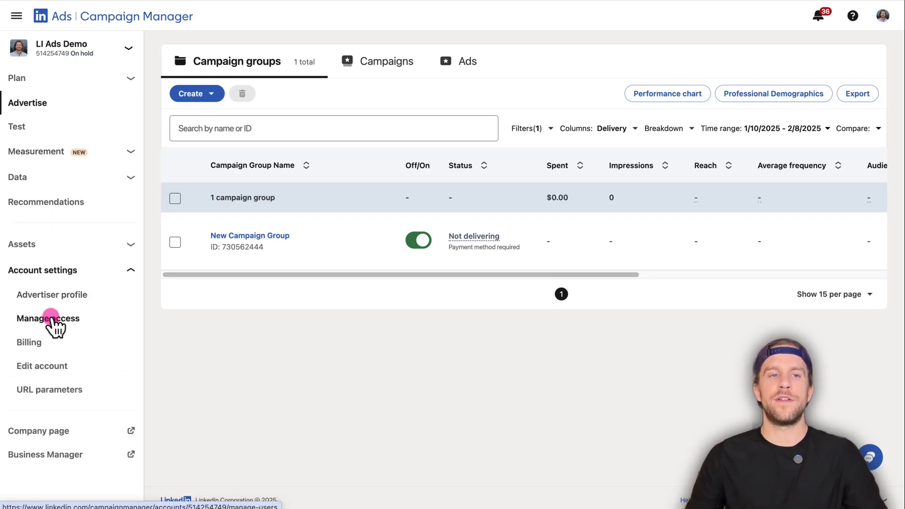
click(49, 370)
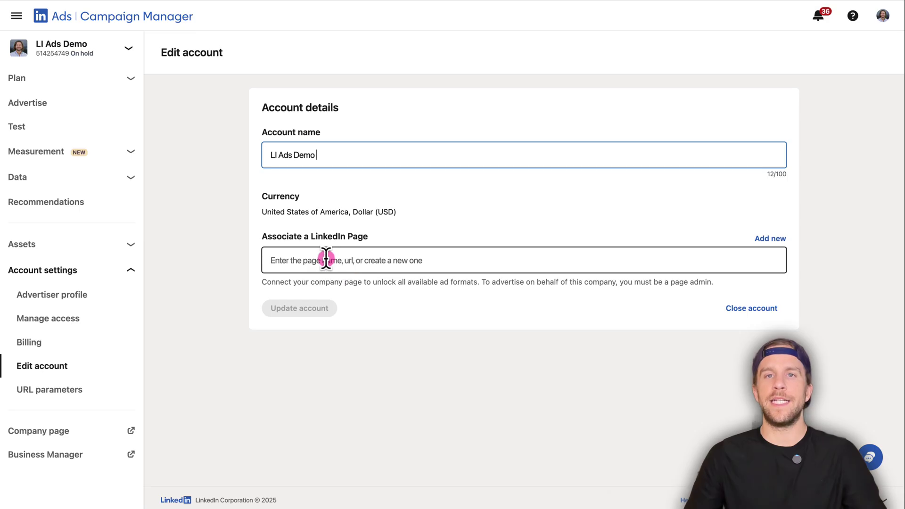
click(325, 261)
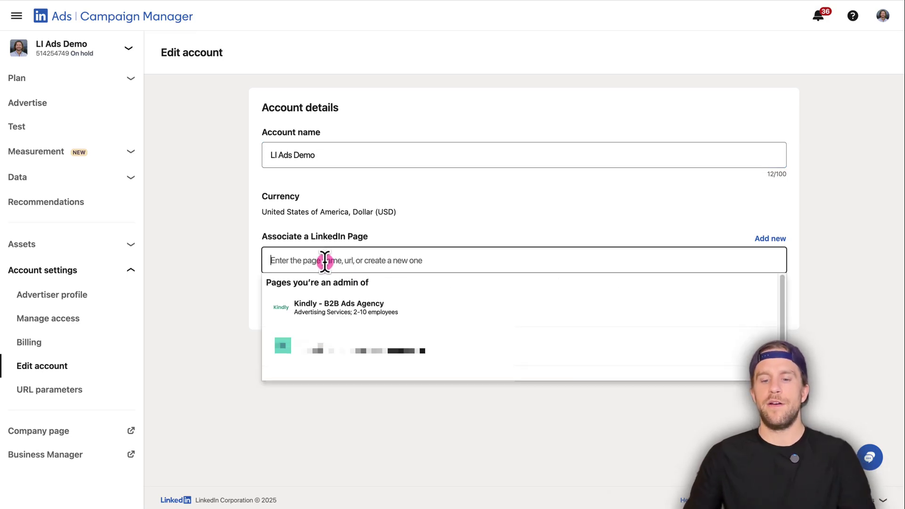
click(339, 307)
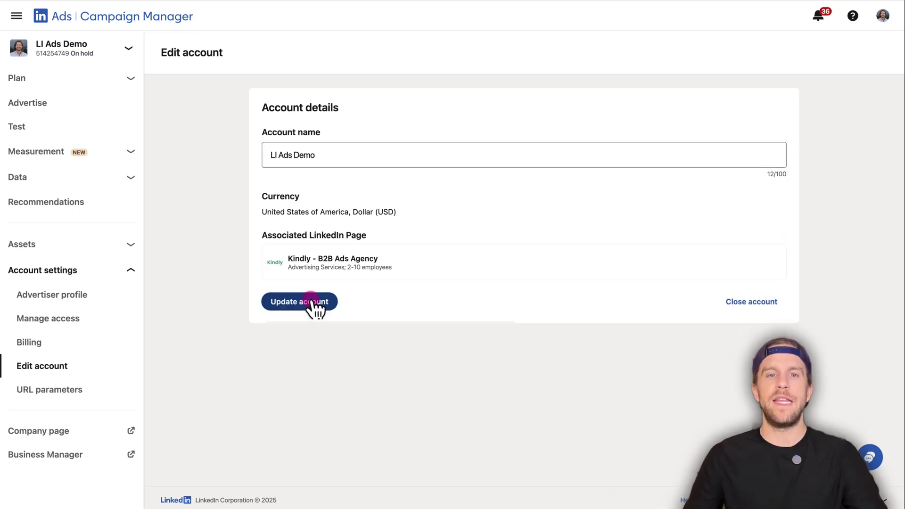
click(311, 302)
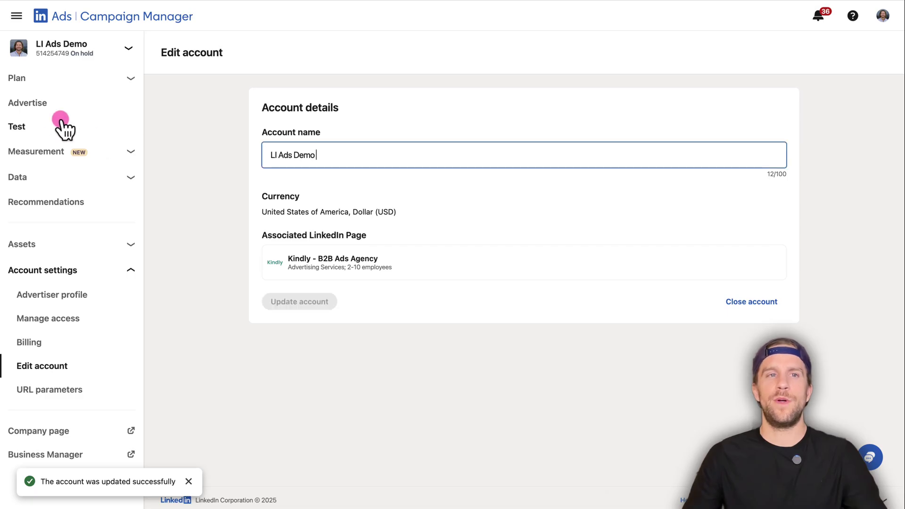
Step: Return to the campaign groups overview and turn off New Campaign Group
click(50, 105)
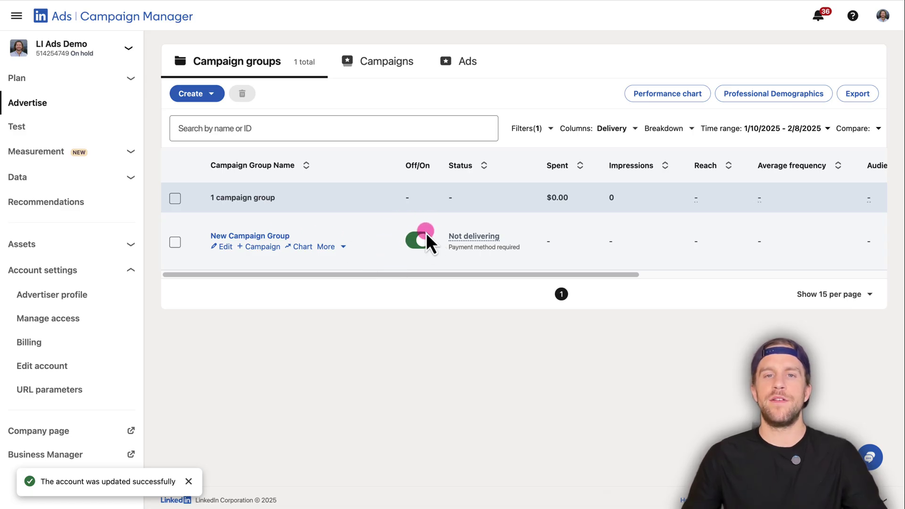
click(416, 241)
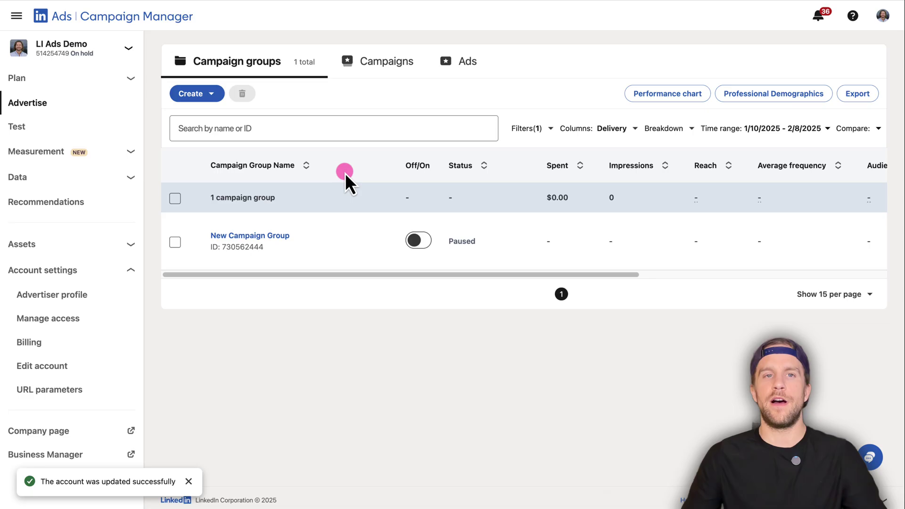
Step: Create a new campaign with the Engagement objective using the Classic build option
click(210, 96)
click(193, 127)
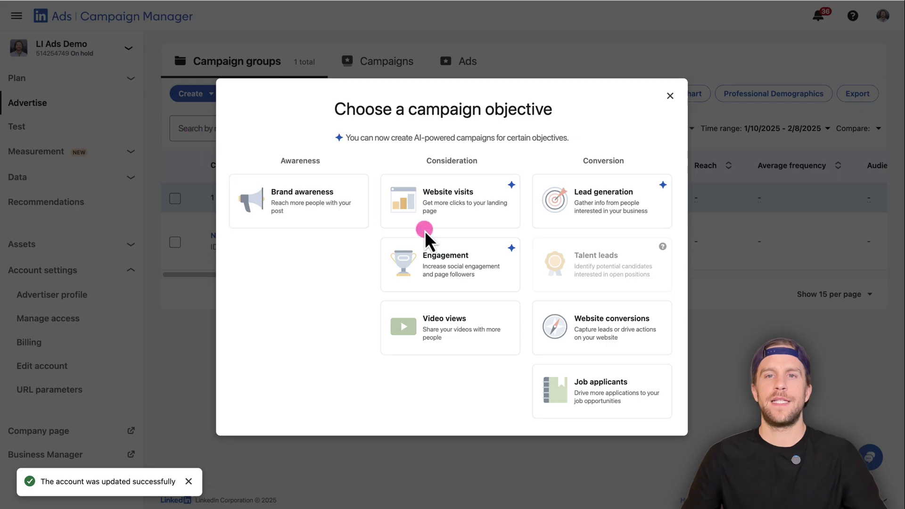
click(431, 260)
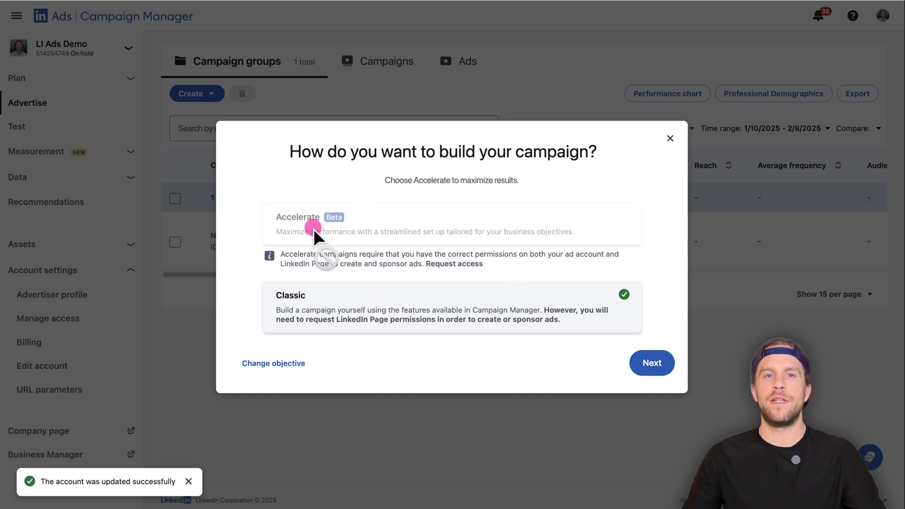
click(658, 372)
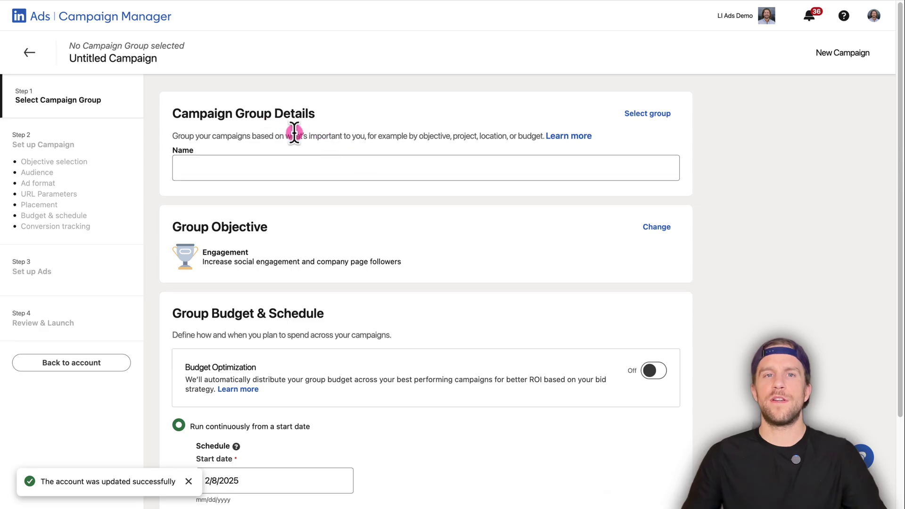
Step: Name the campaign group Cold Prospecting, turn off its group objective, and continue to campaign setup
click(260, 168)
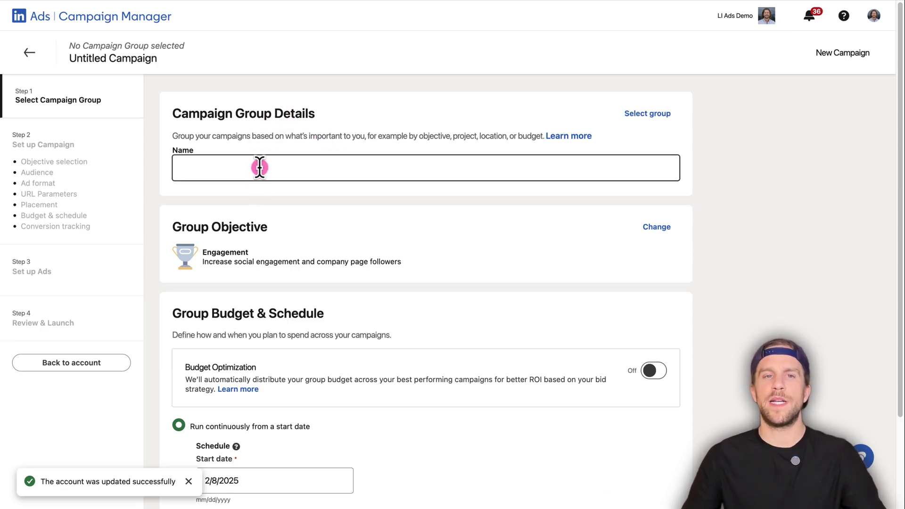
text(Cold Prospecting)
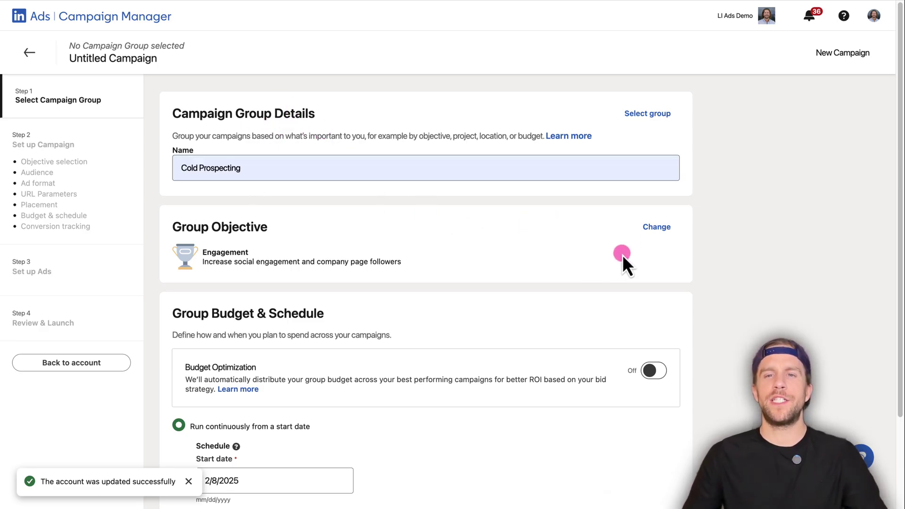
click(650, 228)
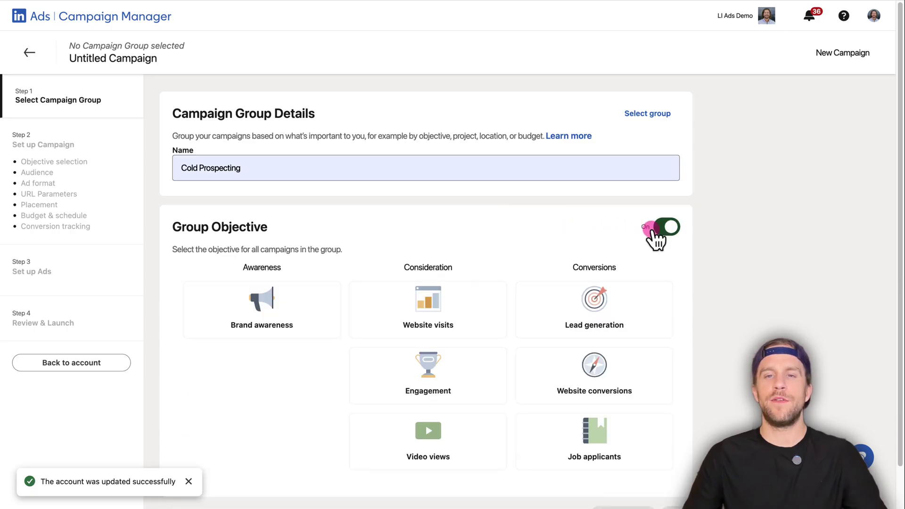
click(664, 228)
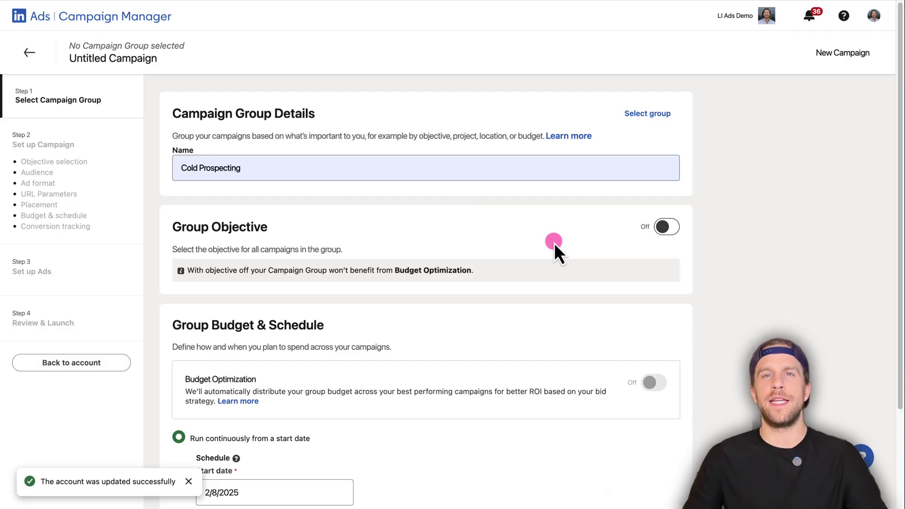
scroll(553, 248, down, 3)
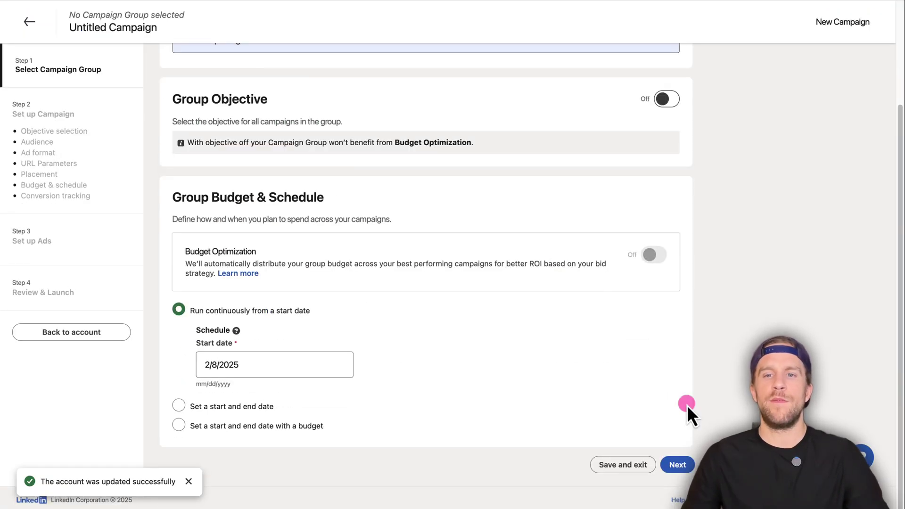
click(677, 466)
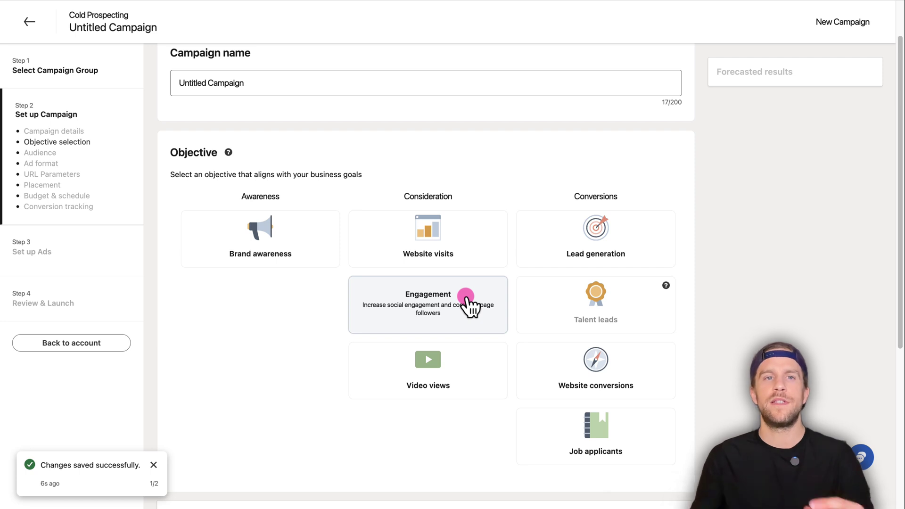
Step: Name the campaign Cold Prospecting V1, reusing the group's name, and select the Engagement objective
scroll(433, 229, up, 1)
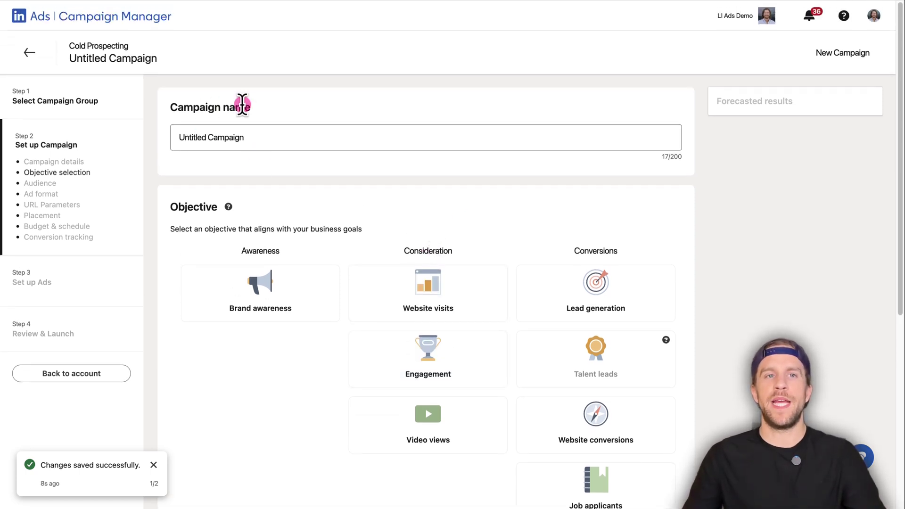
drag(129, 47, 68, 46)
key(ctrl+c)
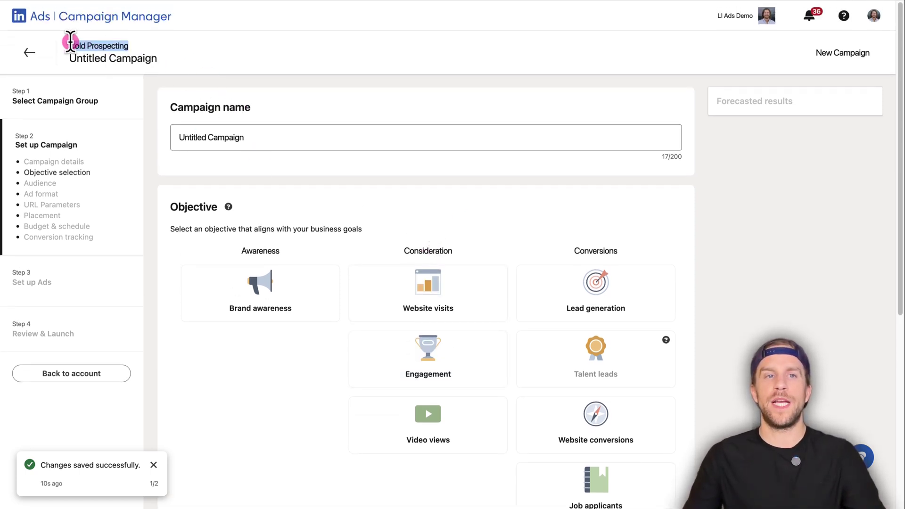
click(275, 138)
key(ctrl+a)
key(ctrl+v)
text(V1)
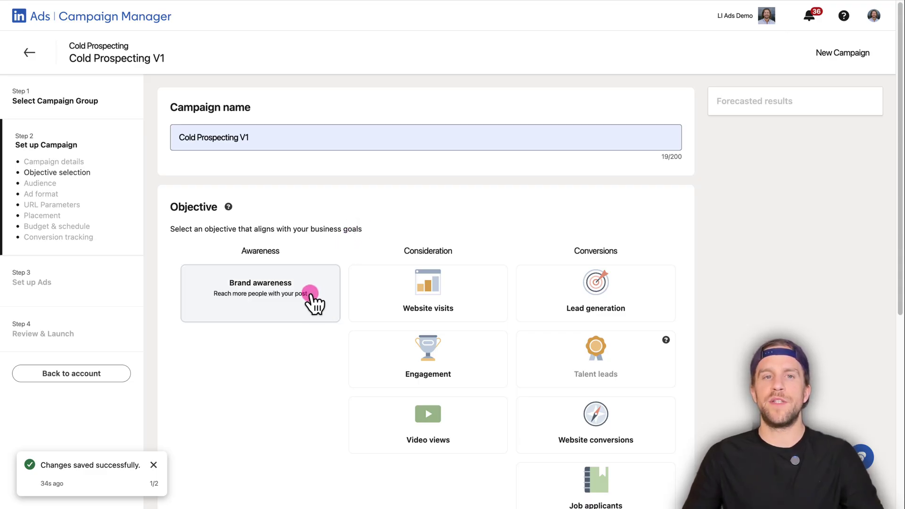
click(377, 346)
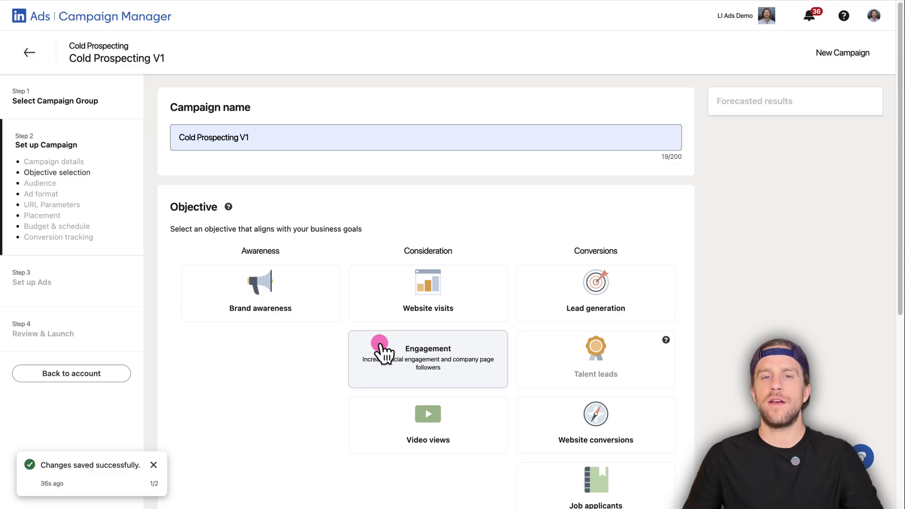
Step: Set the audience's United States location targeting to Permanent location and close the location editor
scroll(363, 293, down, 3)
scroll(358, 290, down, 6)
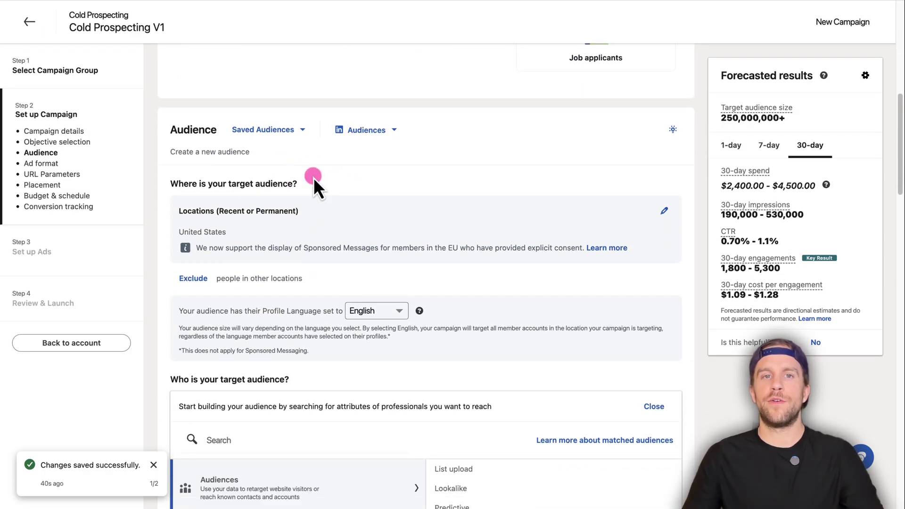
click(664, 212)
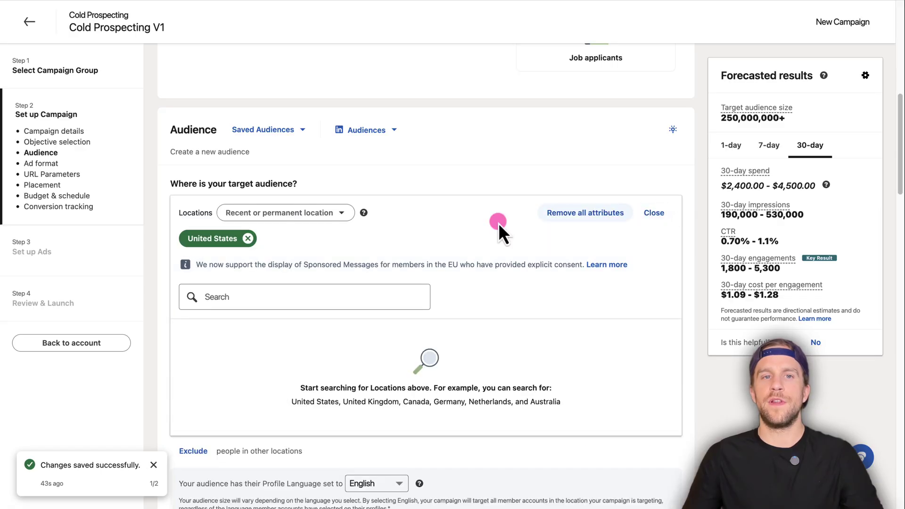
click(325, 216)
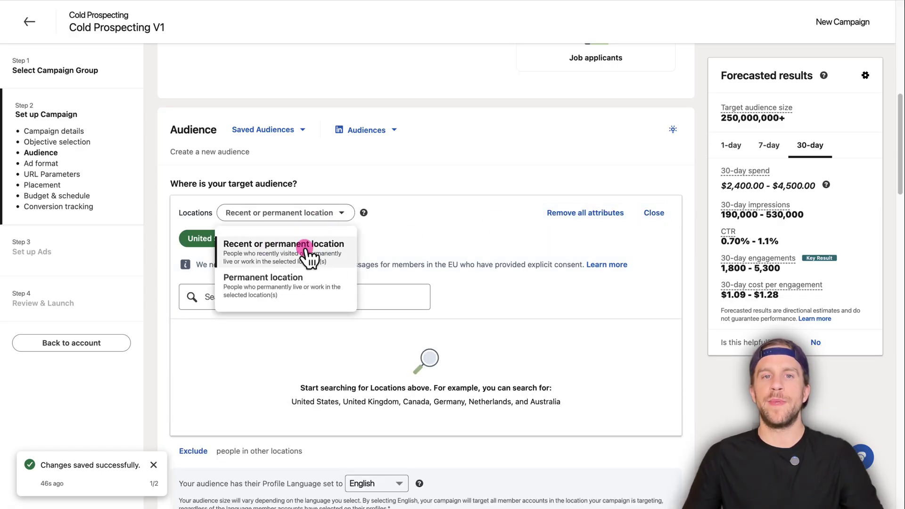
click(283, 294)
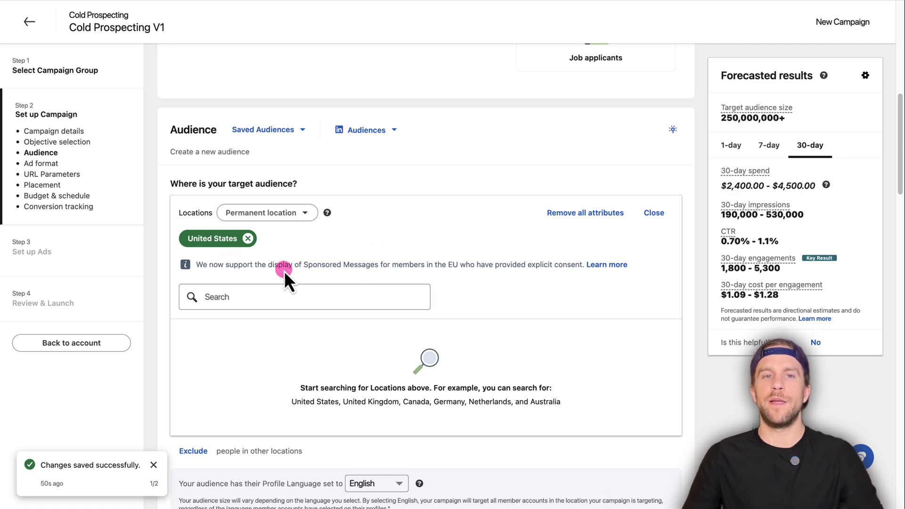
click(656, 215)
Step: Browse the Company and Job Experience attributes for narrowing the audience, and turn off Audience Expansion
scroll(467, 297, down, 2)
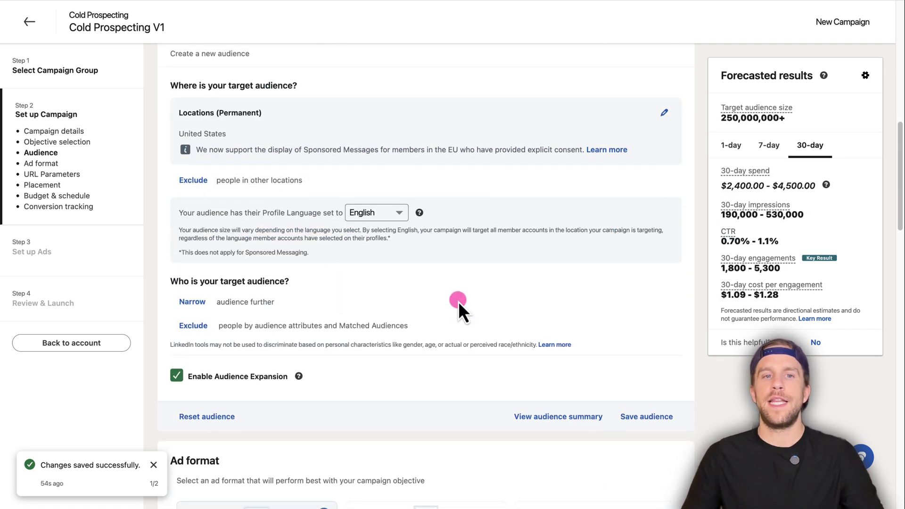
click(194, 302)
scroll(355, 321, down, 2)
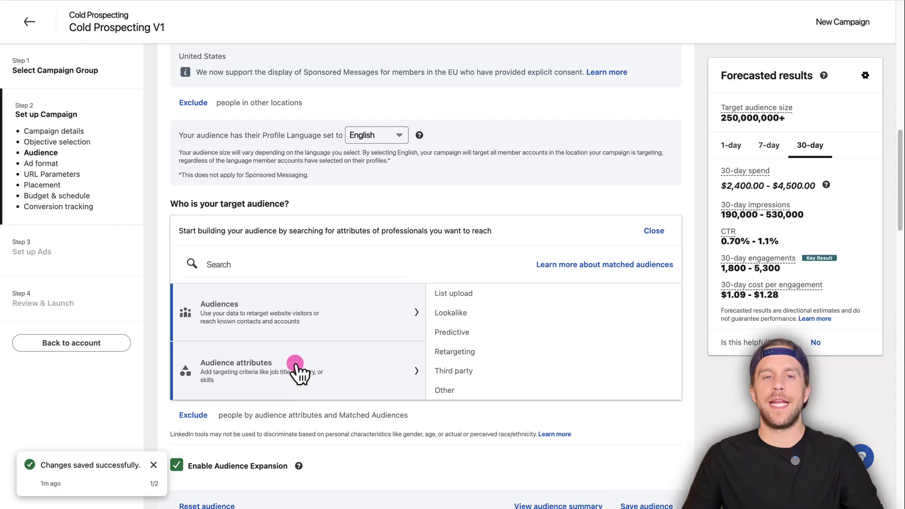
click(297, 370)
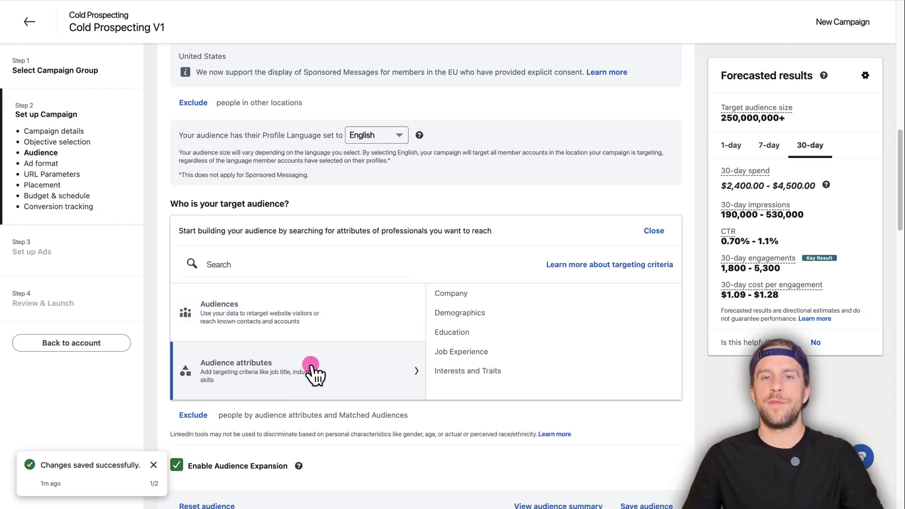
click(450, 297)
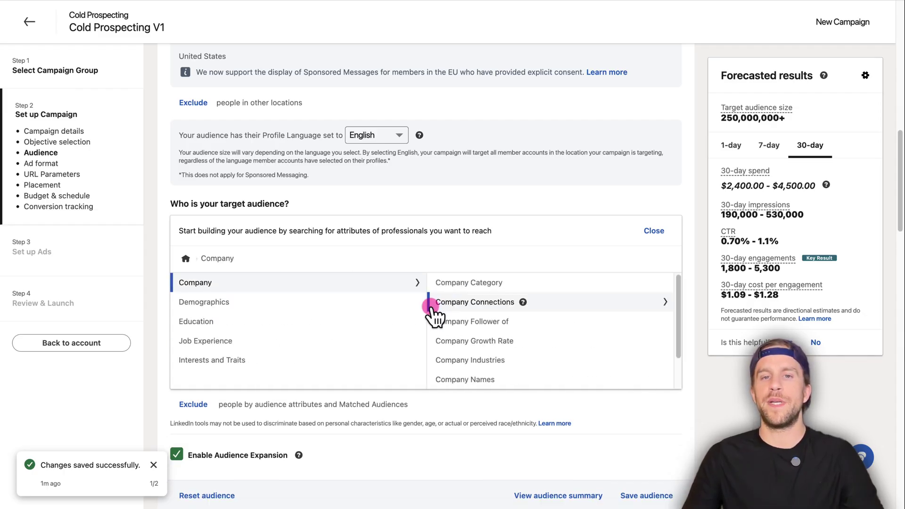
click(290, 343)
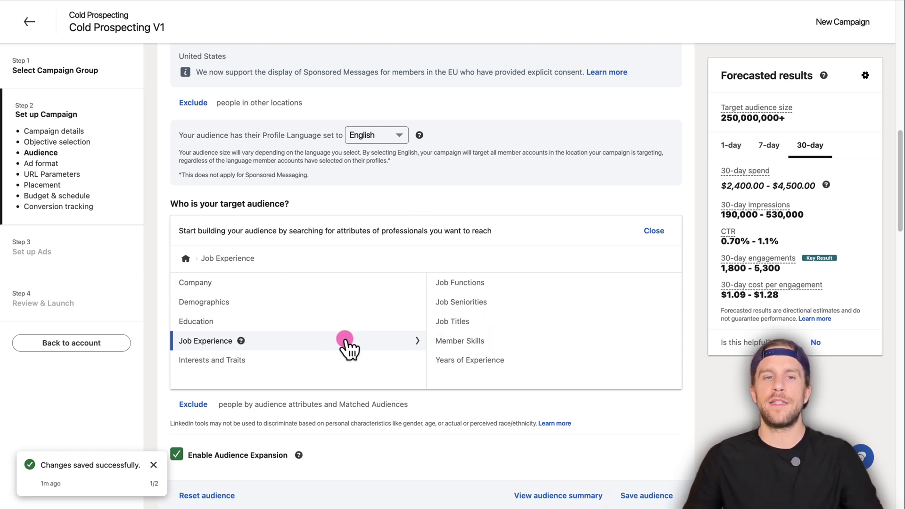
scroll(346, 340, down, 3)
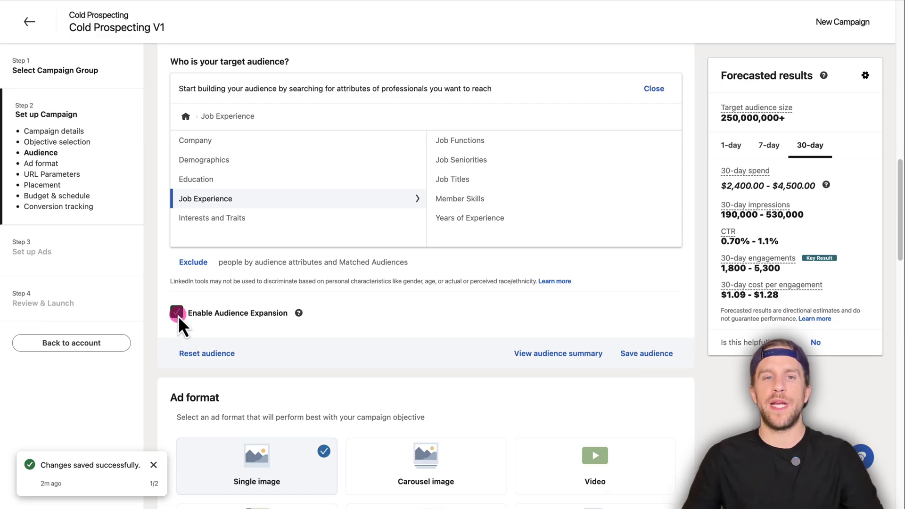
click(177, 313)
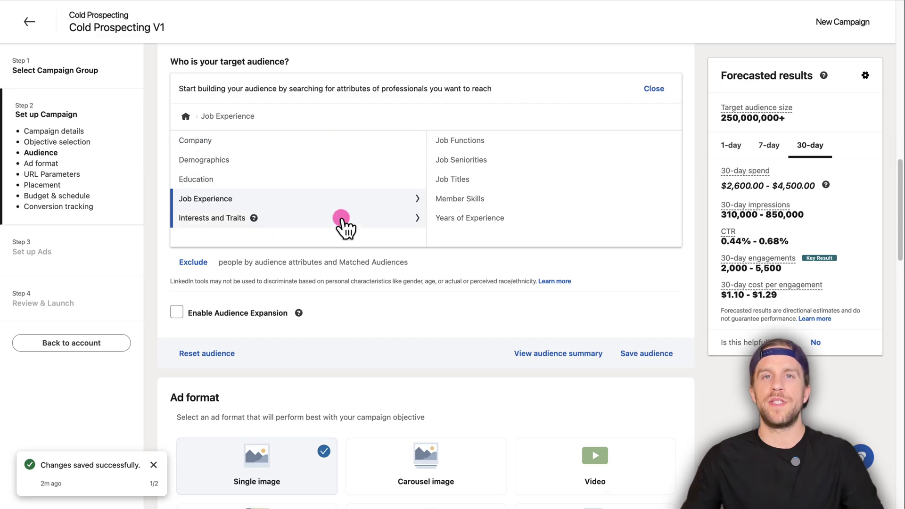
Step: Remove the LinkedIn Audience Network from the campaign's placements
scroll(396, 302, down, 5)
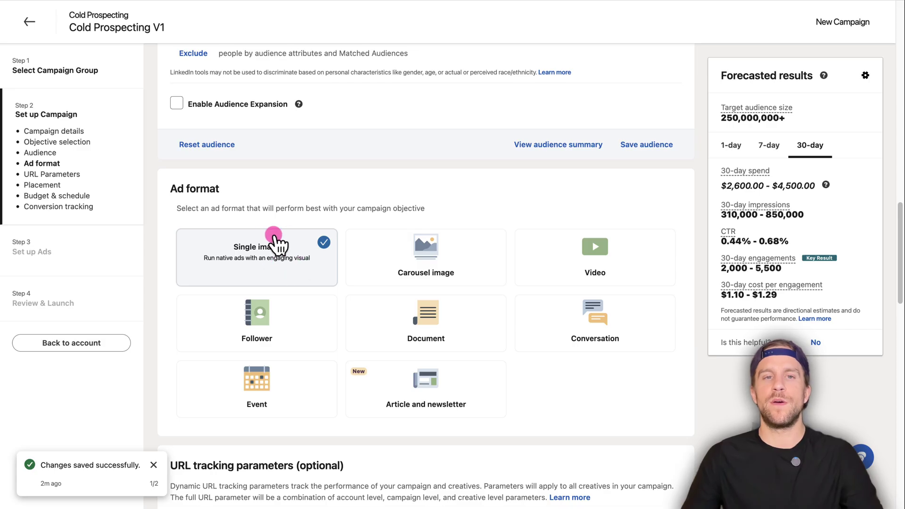
scroll(279, 259, down, 5)
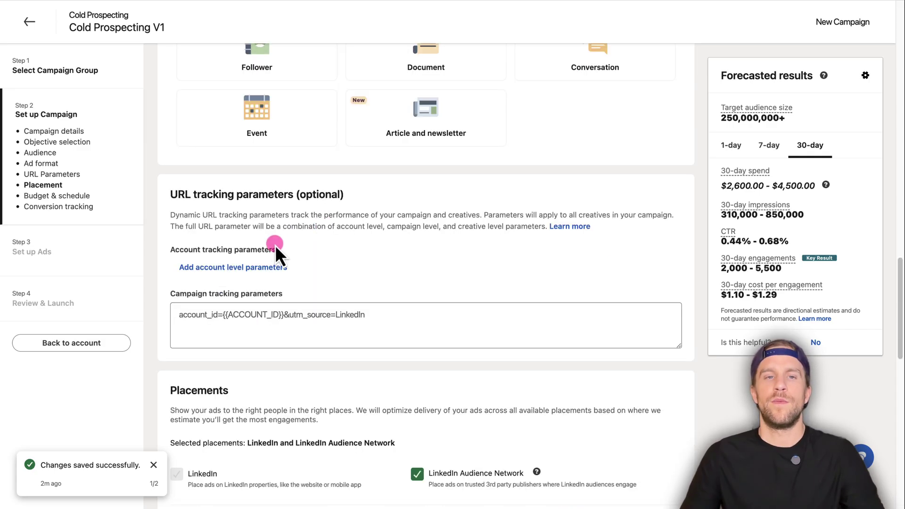
click(363, 307)
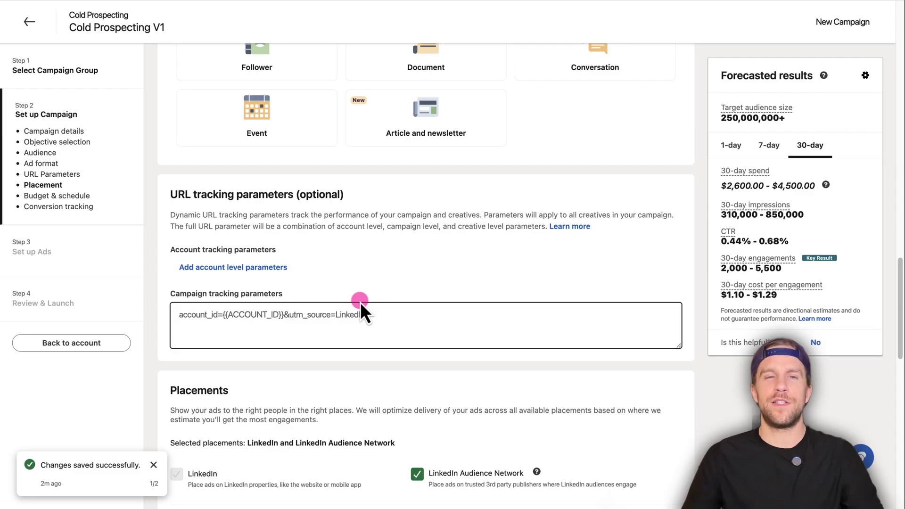
click(361, 284)
click(347, 314)
scroll(347, 312, down, 5)
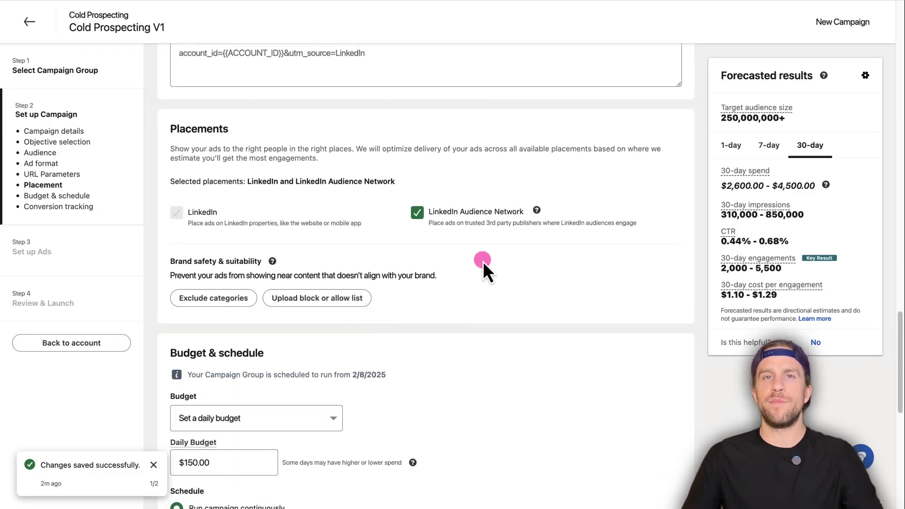
click(415, 220)
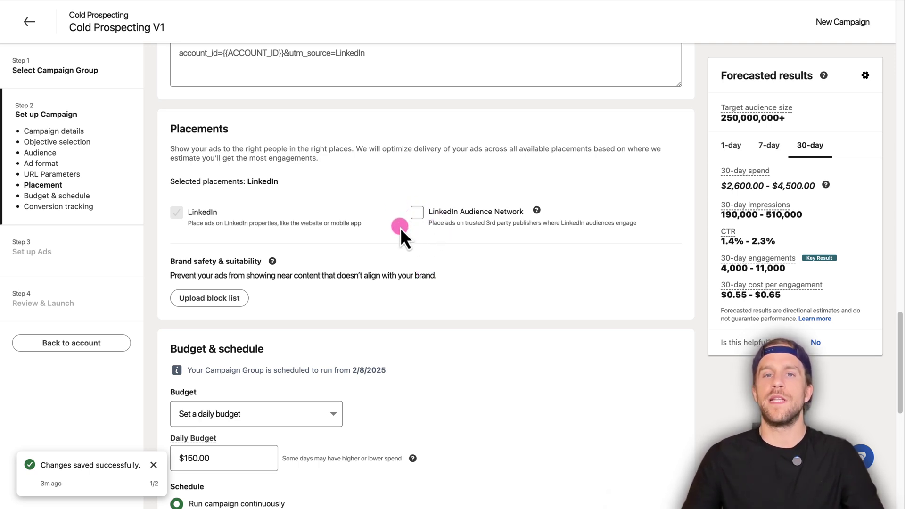
Step: Set the campaign's daily budget to $10.00
scroll(390, 275, down, 7)
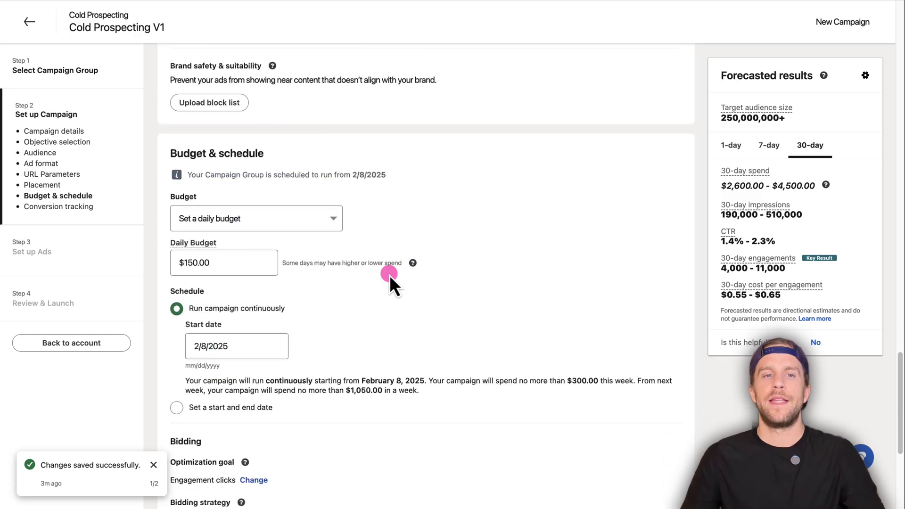
drag(227, 125, 159, 126)
text(10)
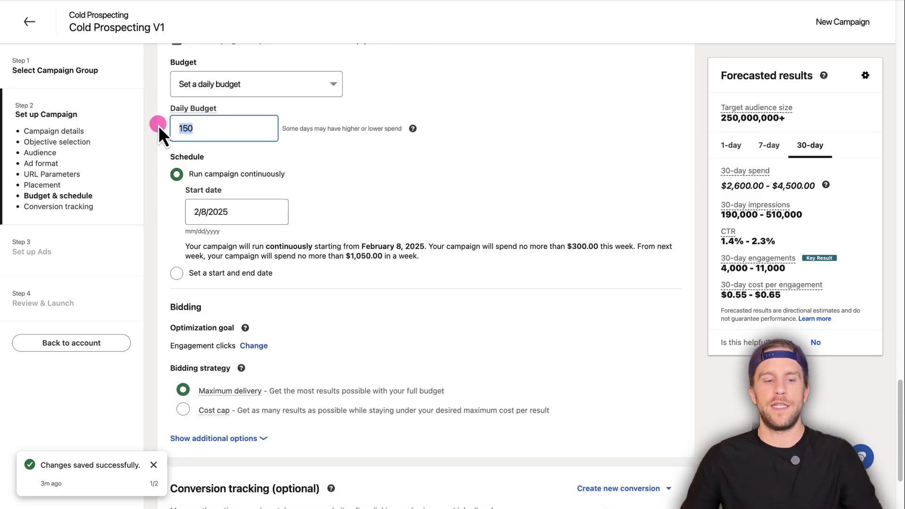
click(388, 160)
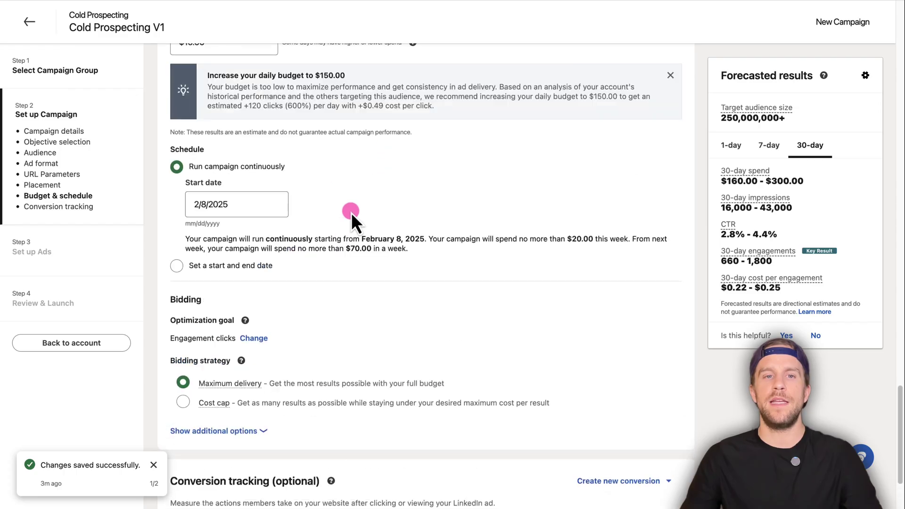
Step: Switch the bidding strategy to Manual bidding from the additional options and turn off bid adjustment for high-value clicks
scroll(311, 236, down, 3)
click(256, 325)
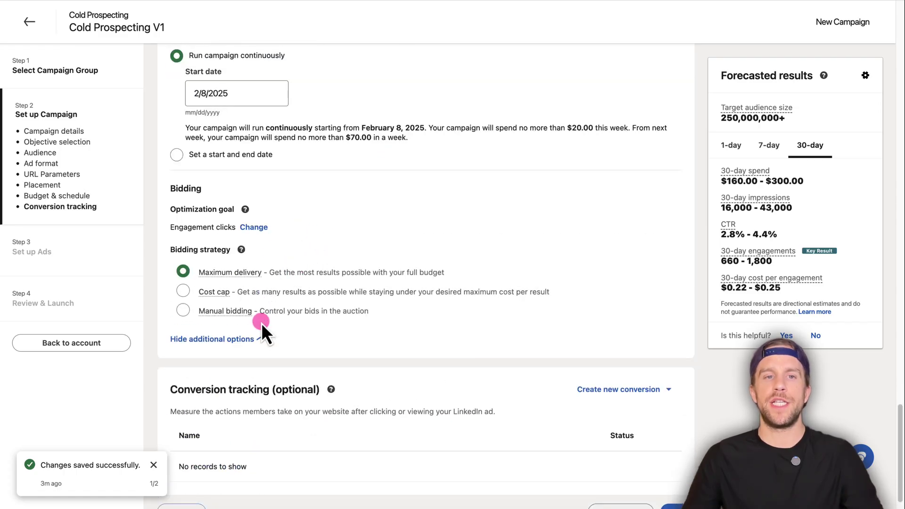
click(184, 311)
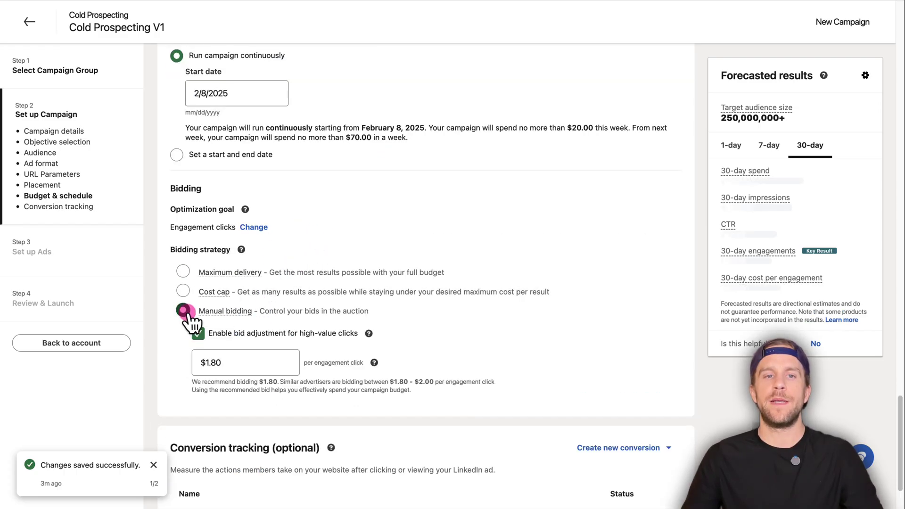
click(263, 332)
scroll(262, 332, up, 1)
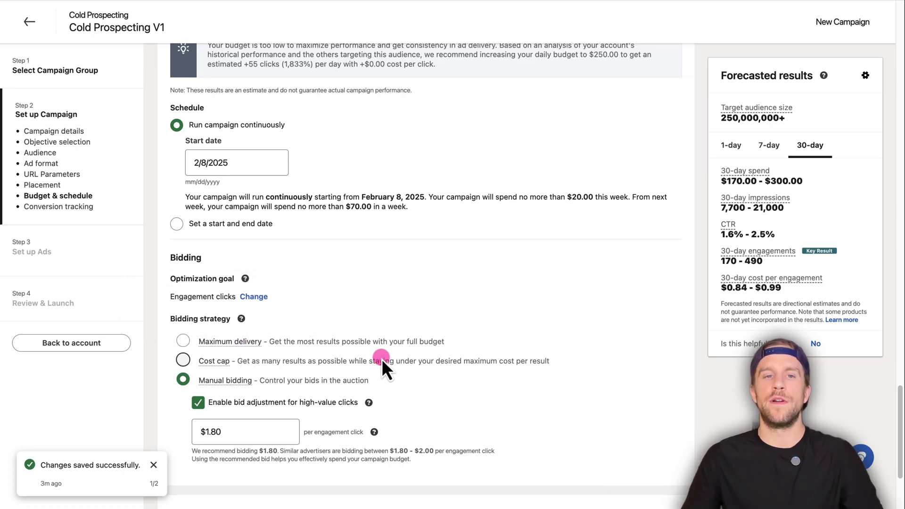
scroll(383, 358, down, 2)
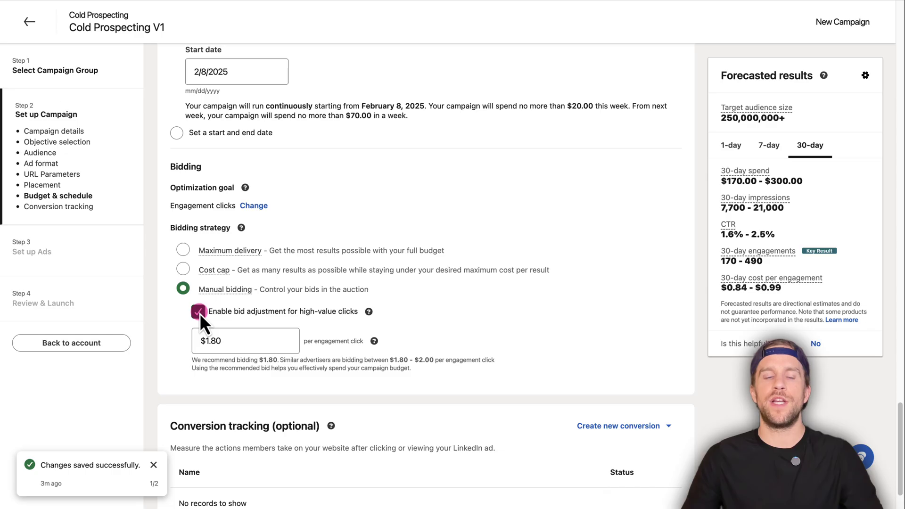
click(199, 312)
Step: Set the manual bid to $1.50 per engagement click
scroll(398, 384, down, 2)
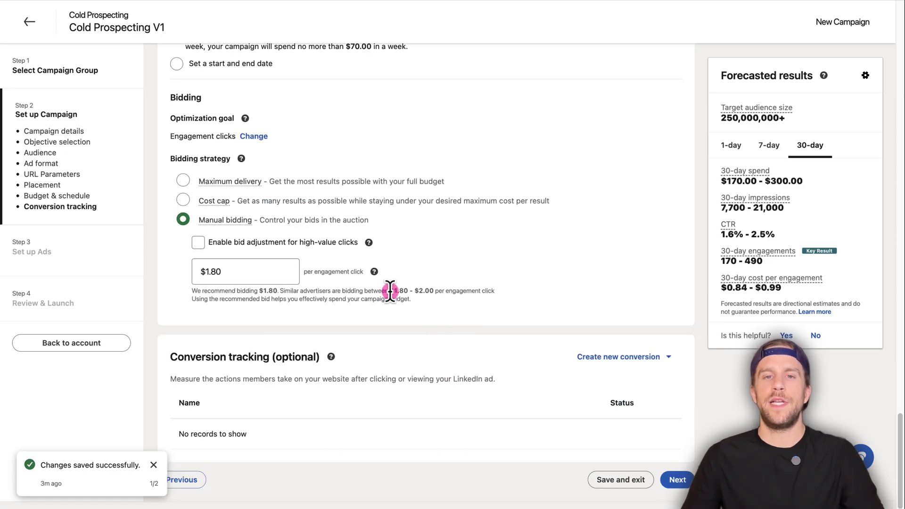
drag(390, 290, 256, 277)
click(256, 277)
key(BackSpace)
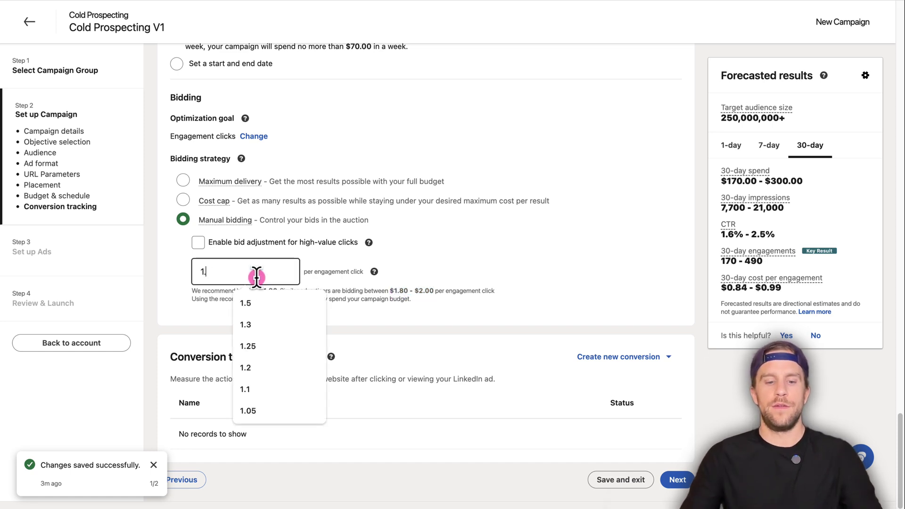
text(5)
click(445, 257)
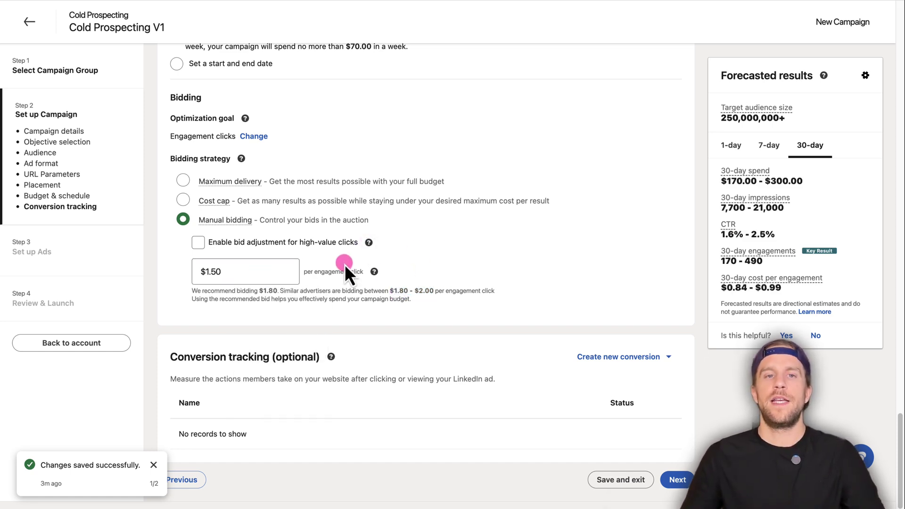
Step: Compare the daily budget with the manual bid per engagement click
scroll(344, 265, up, 3)
scroll(344, 264, up, 2)
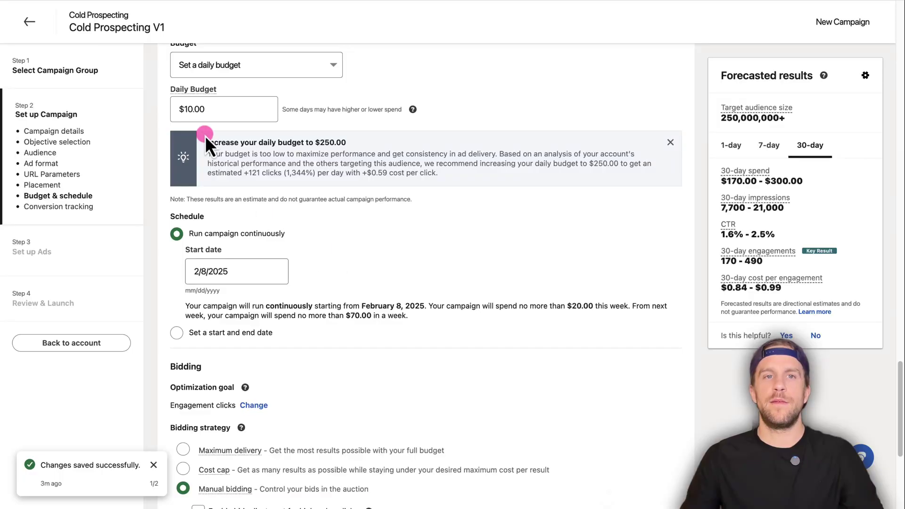
scroll(253, 244, down, 2)
click(219, 463)
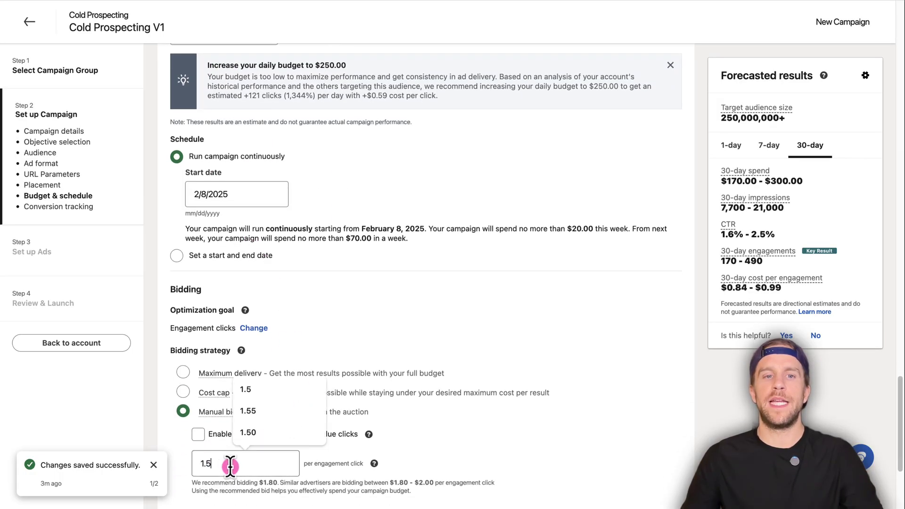
drag(222, 463, 189, 461)
click(394, 269)
scroll(392, 267, up, 4)
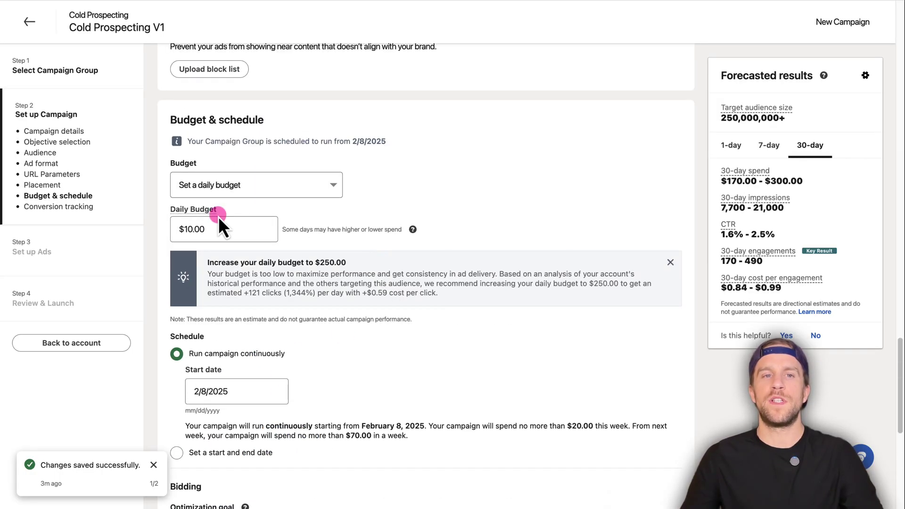
click(230, 229)
scroll(366, 330, down, 5)
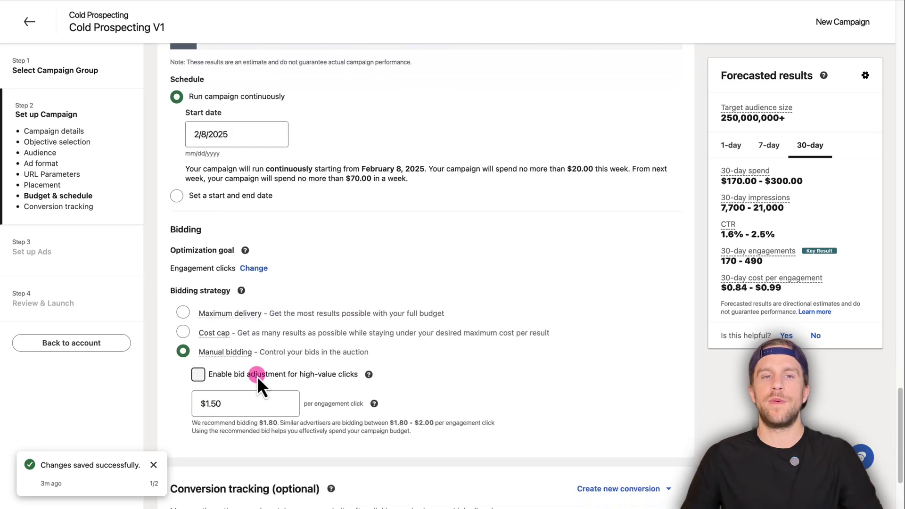
click(252, 398)
click(349, 401)
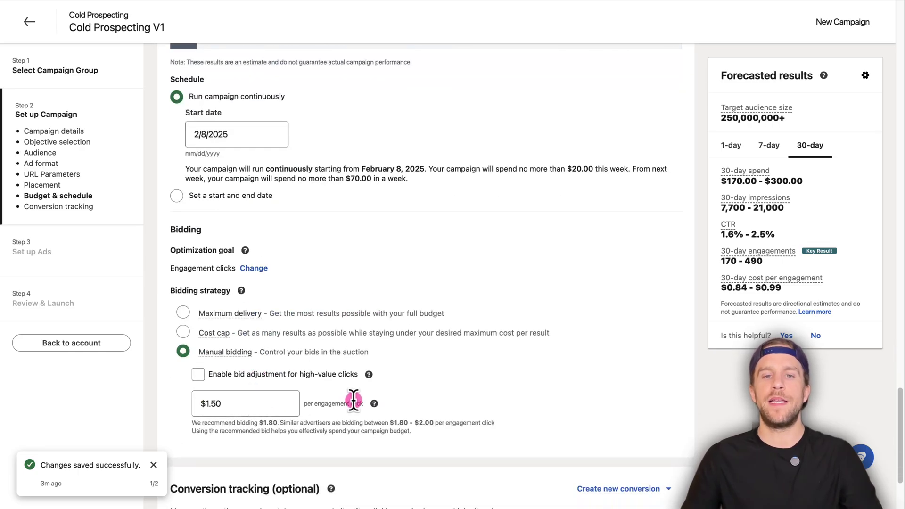
Step: Save the campaign setup, accept that its objective and ad format become fixed, and continue to ad setup
scroll(348, 388, down, 3)
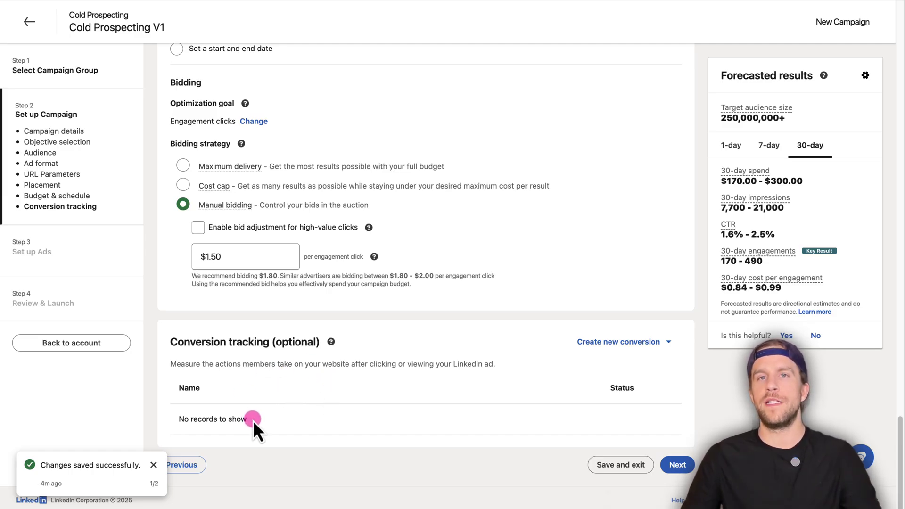
click(678, 465)
click(729, 435)
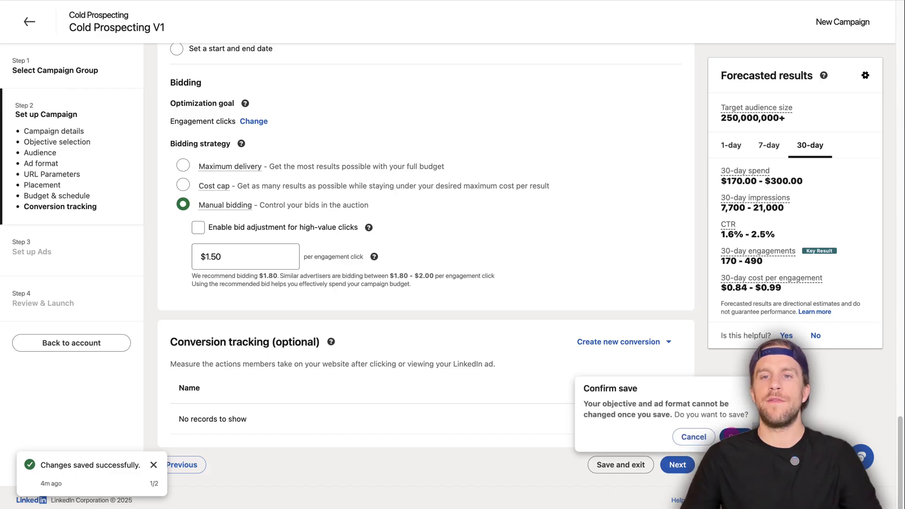
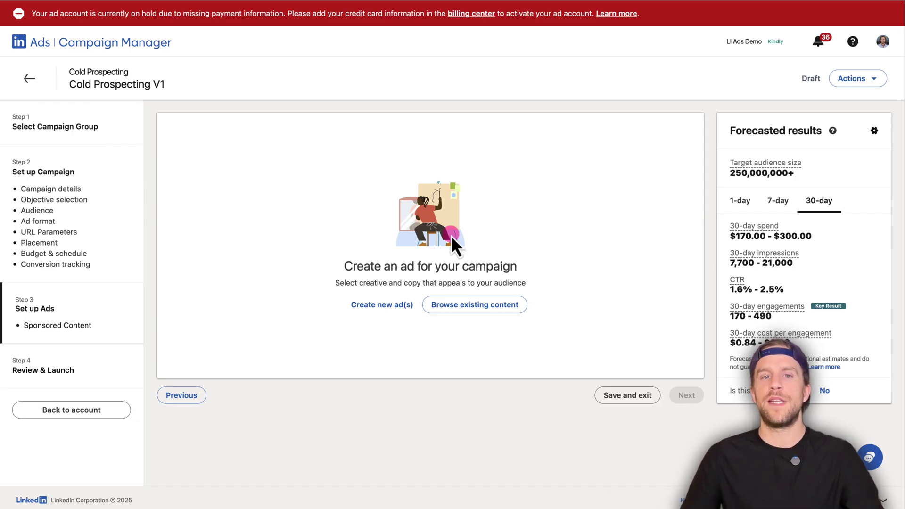
Step: Browse existing content from LinkedIn members and load the posts of the previously requested employee
click(471, 310)
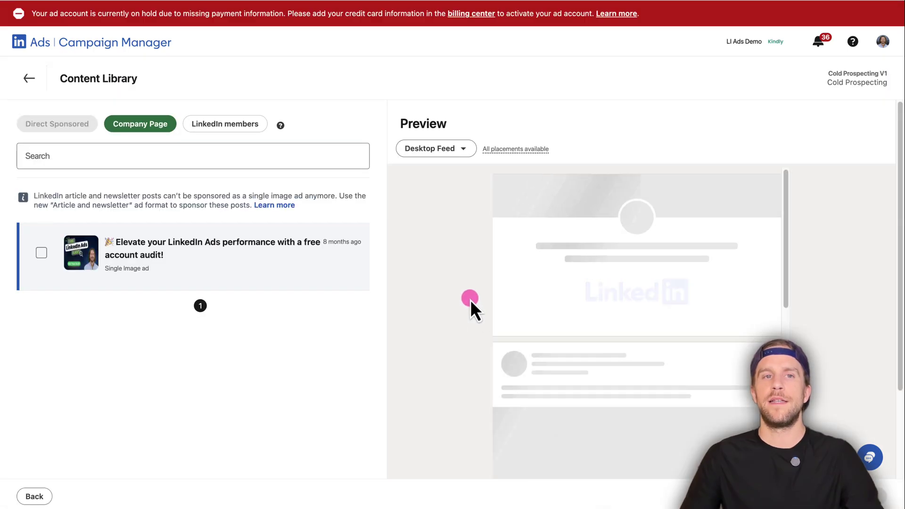
click(244, 129)
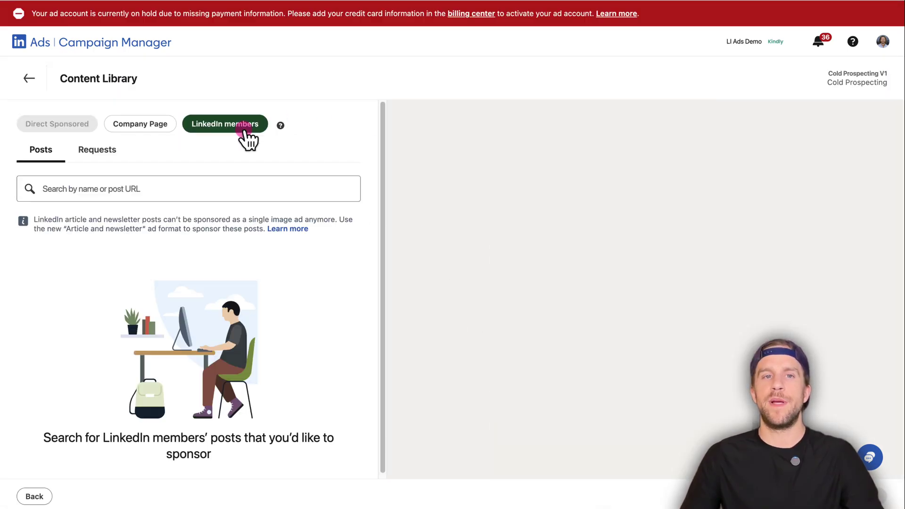
click(178, 188)
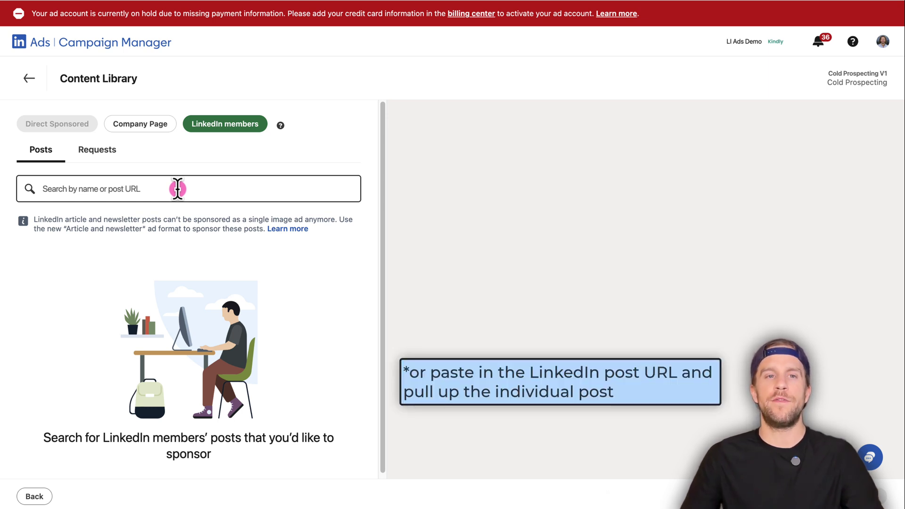
click(178, 189)
text(mit)
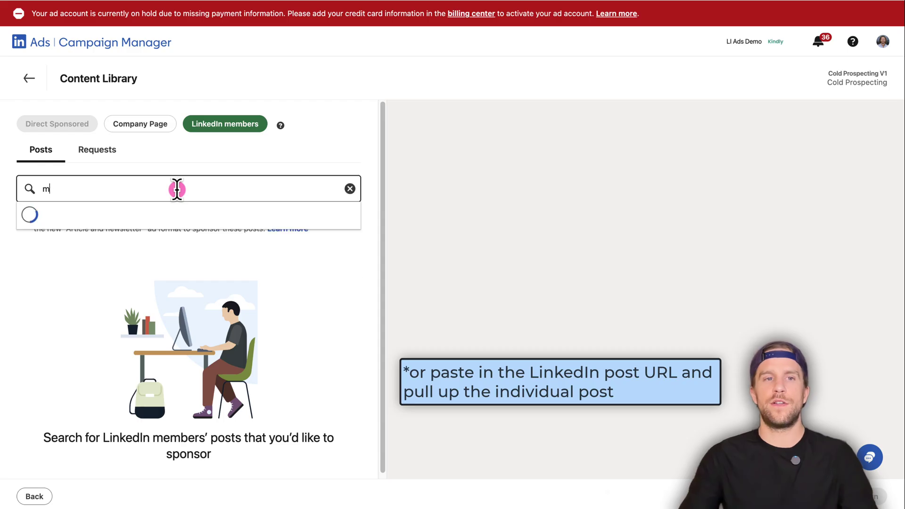
click(296, 157)
click(195, 188)
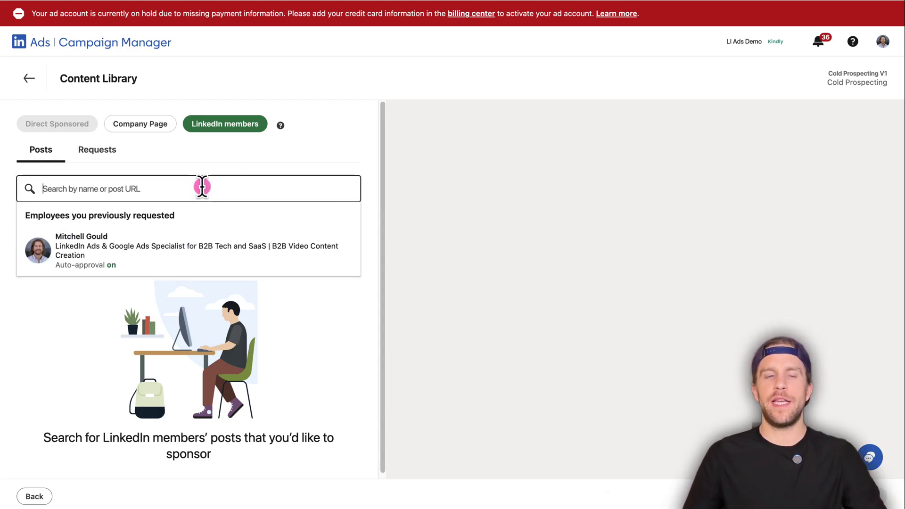
click(126, 240)
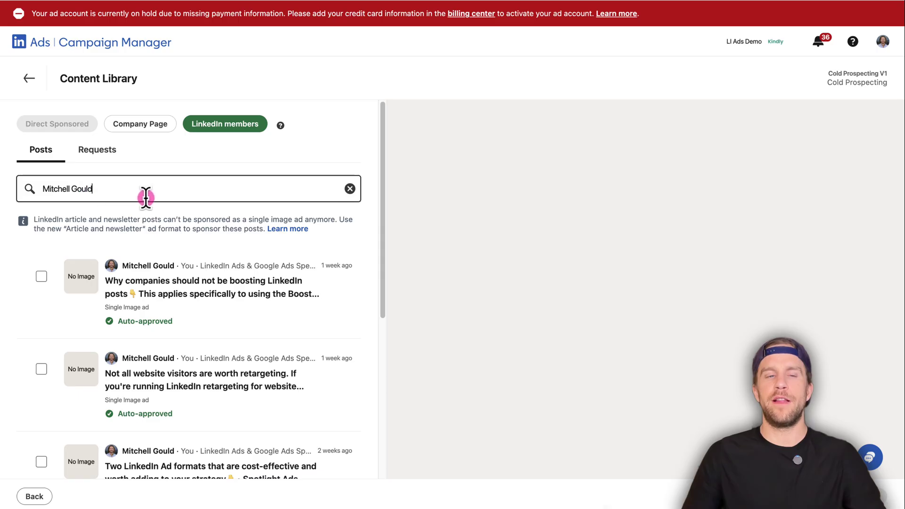
Step: Add the member post "Why companies should not be boosting LinkedIn posts" to the campaign as its ad
scroll(55, 281, down, 6)
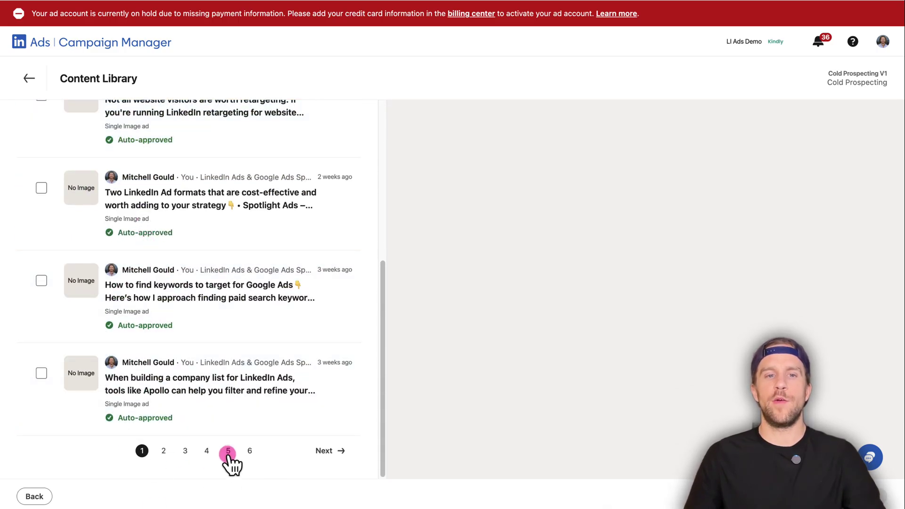
scroll(117, 240, up, 2)
scroll(117, 239, up, 5)
click(41, 277)
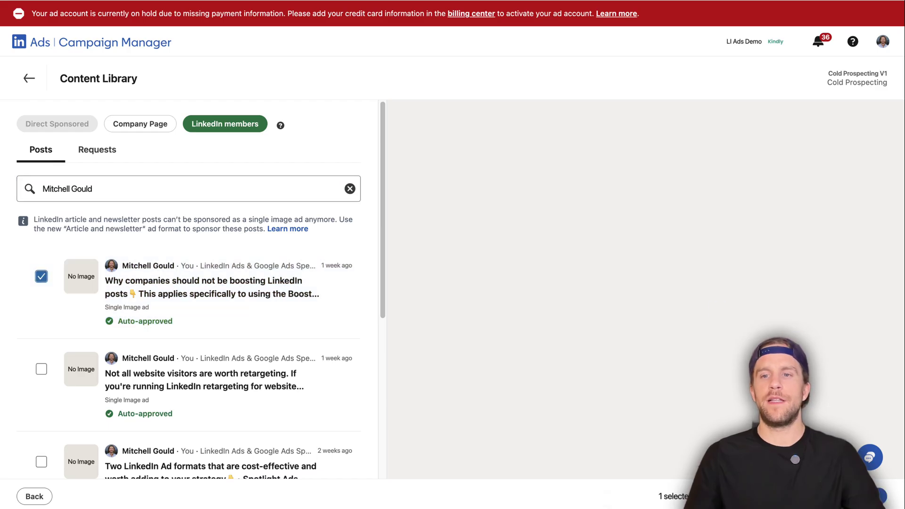
click(880, 496)
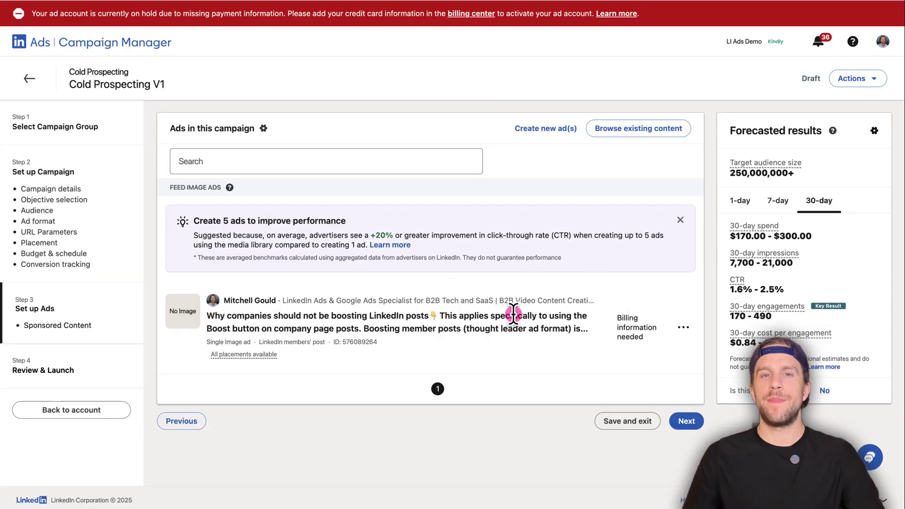
Step: Check the ad rotation options, keep Optimize for performance, and continue to the review stage
click(264, 128)
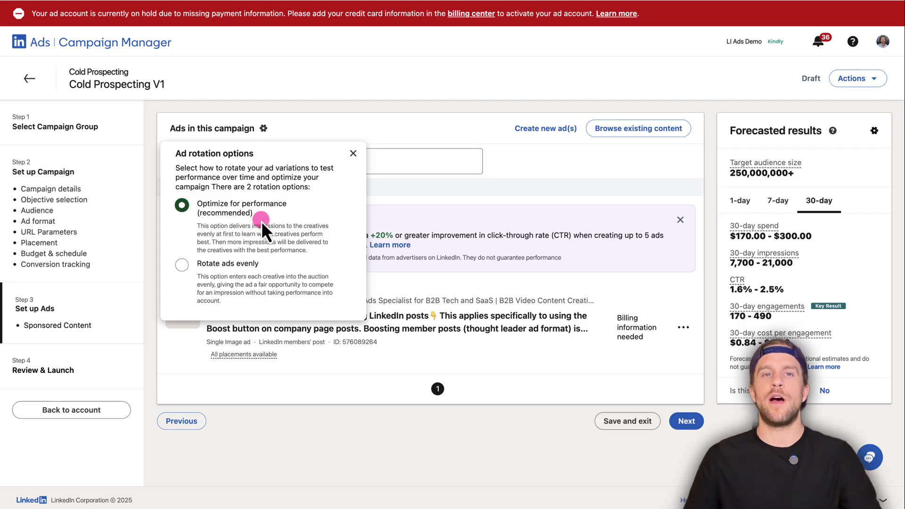
click(548, 223)
click(687, 421)
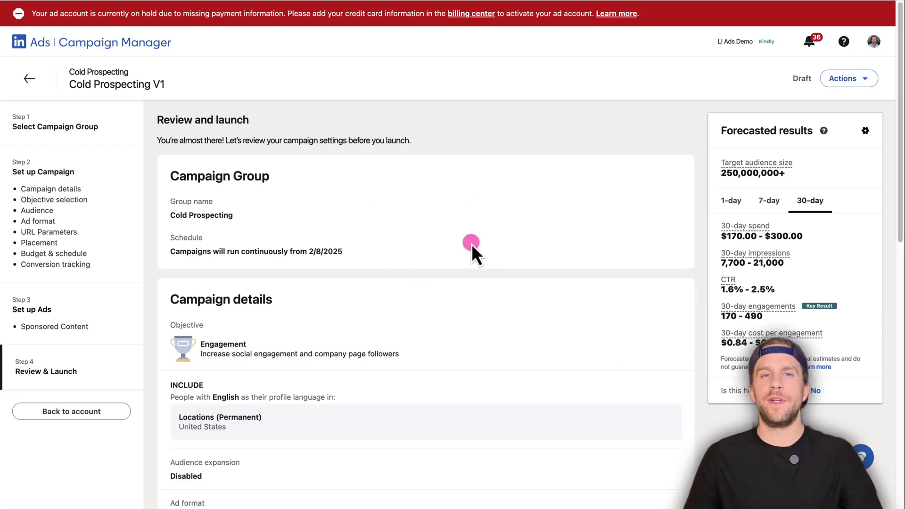
Step: Review the campaign summary down to the ads and payment details sections
scroll(412, 318, down, 10)
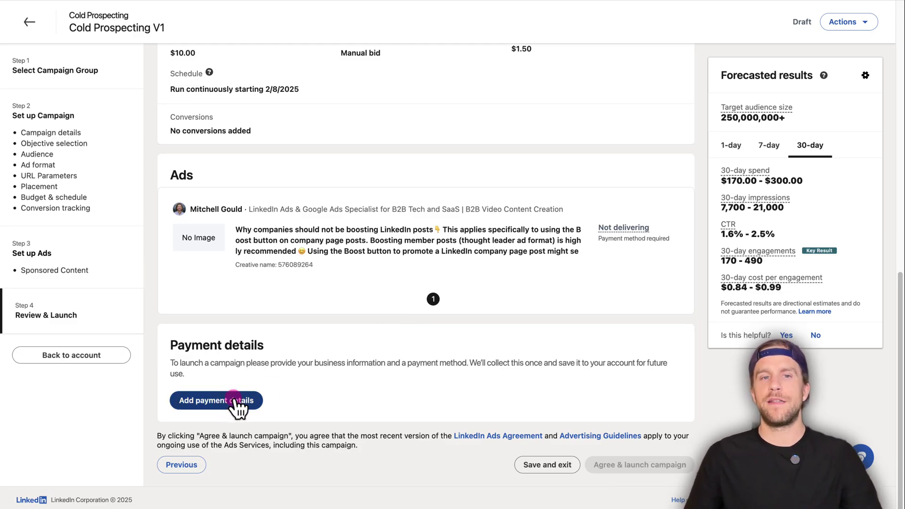
click(241, 400)
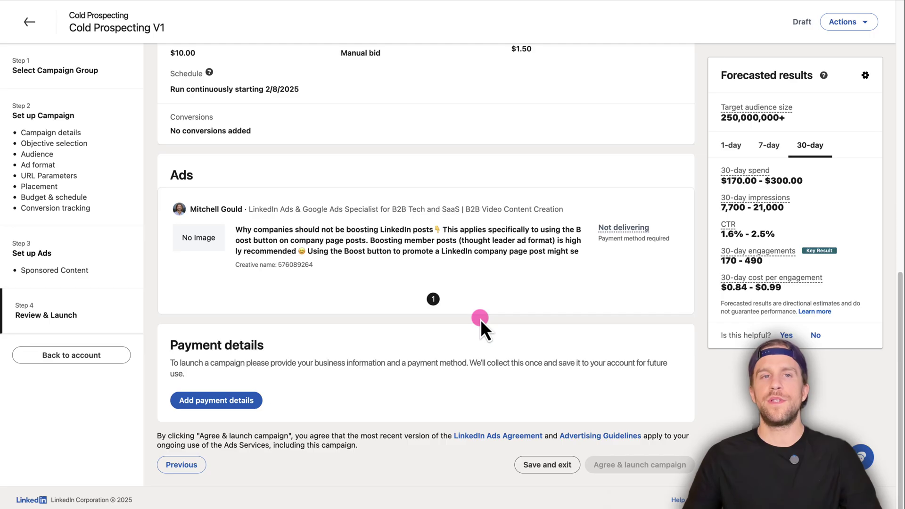
scroll(477, 318, up, 1)
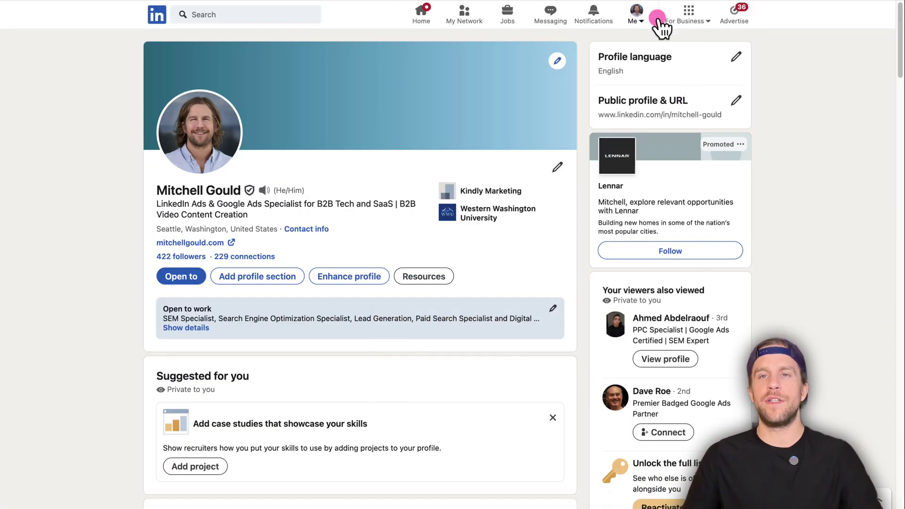
Step: Leave the Cold Prospecting V1 draft and show the account's list of campaigns
click(694, 23)
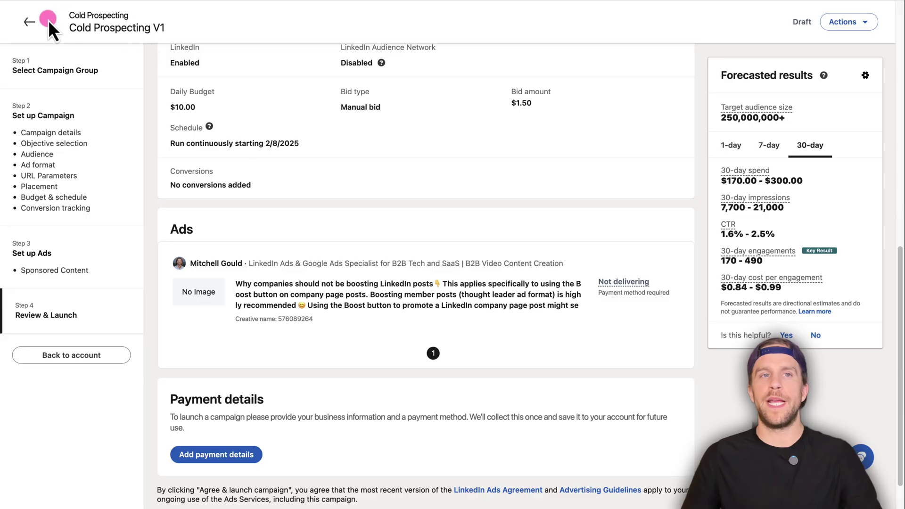
click(29, 21)
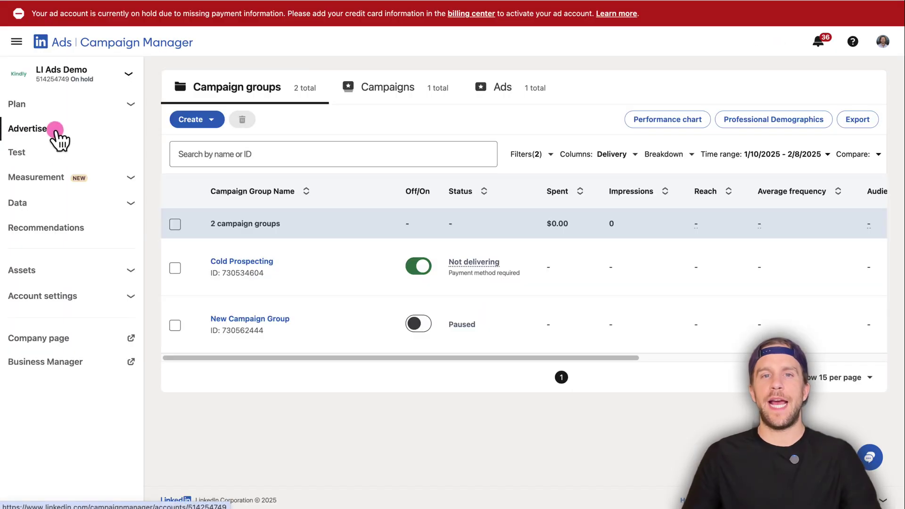
mouse_move(283, 283)
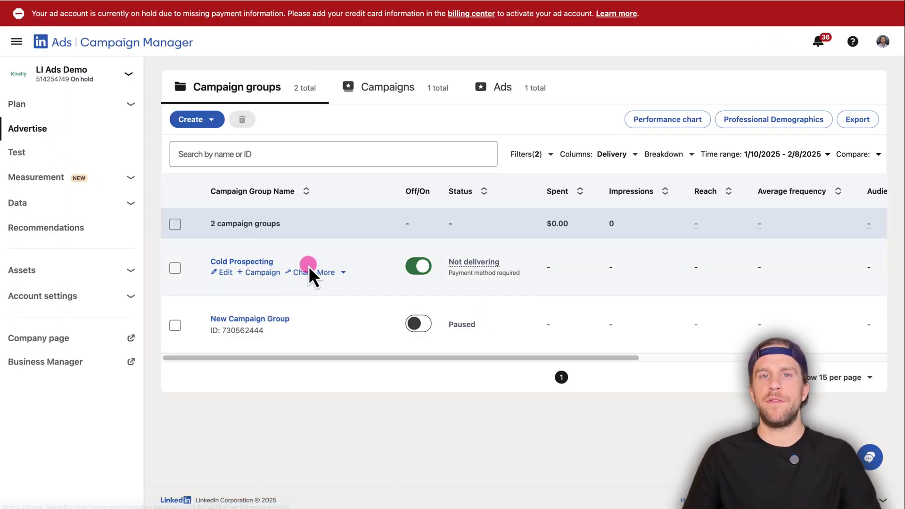
click(388, 90)
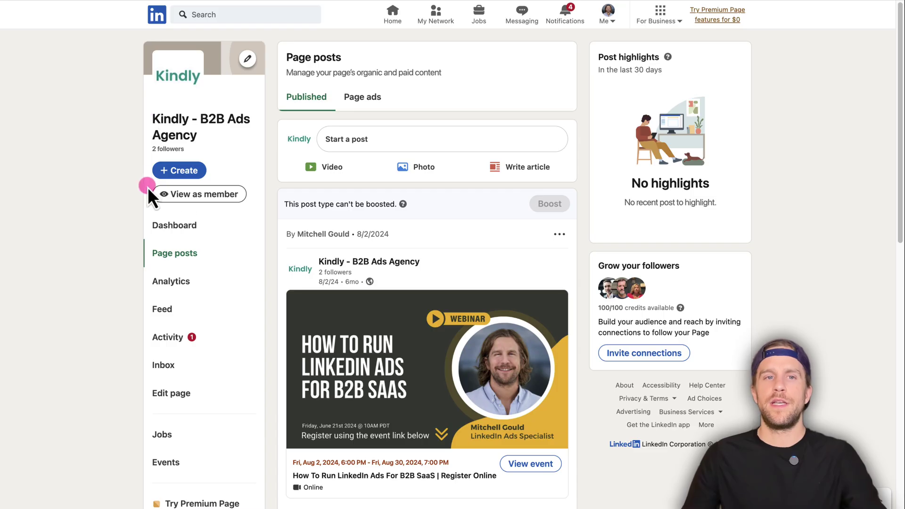
Step: Start boosting the Kindly company page's free LinkedIn Ads account audit post
scroll(349, 235, down, 1)
scroll(368, 226, down, 2)
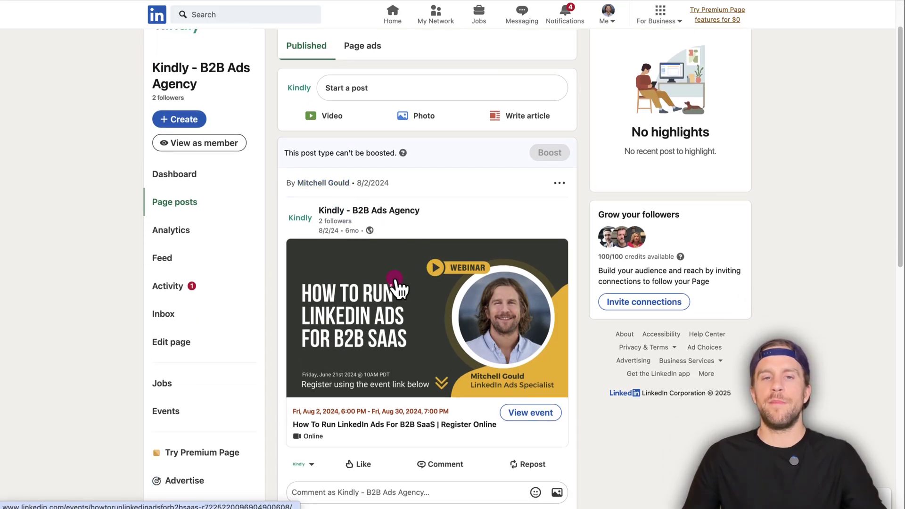
scroll(396, 284, down, 6)
scroll(398, 285, down, 2)
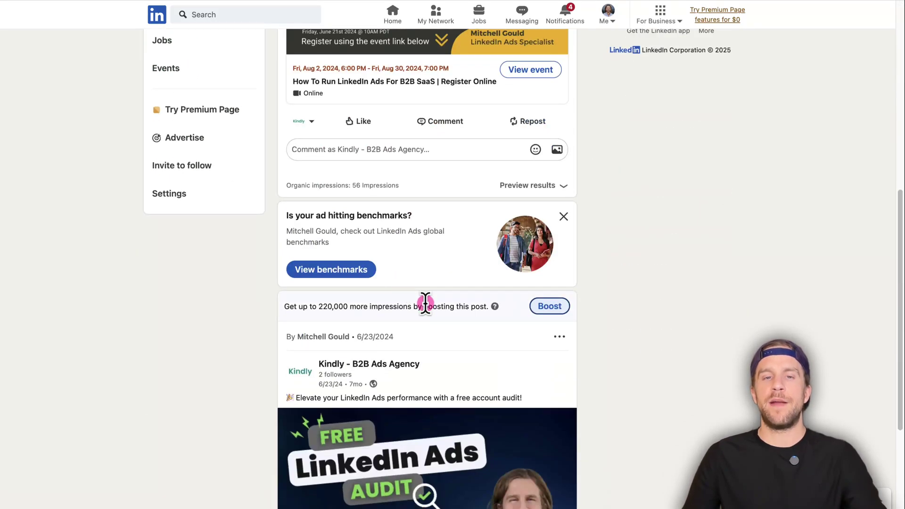
scroll(425, 303, down, 3)
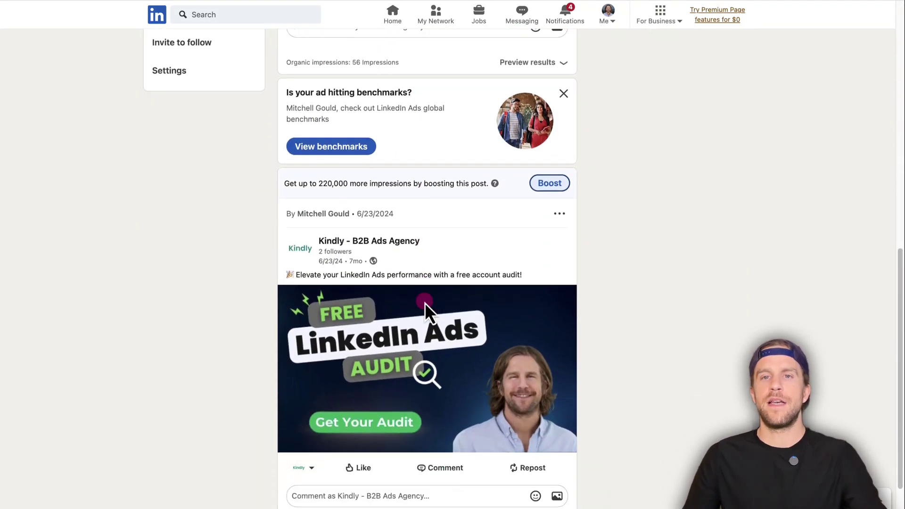
click(551, 185)
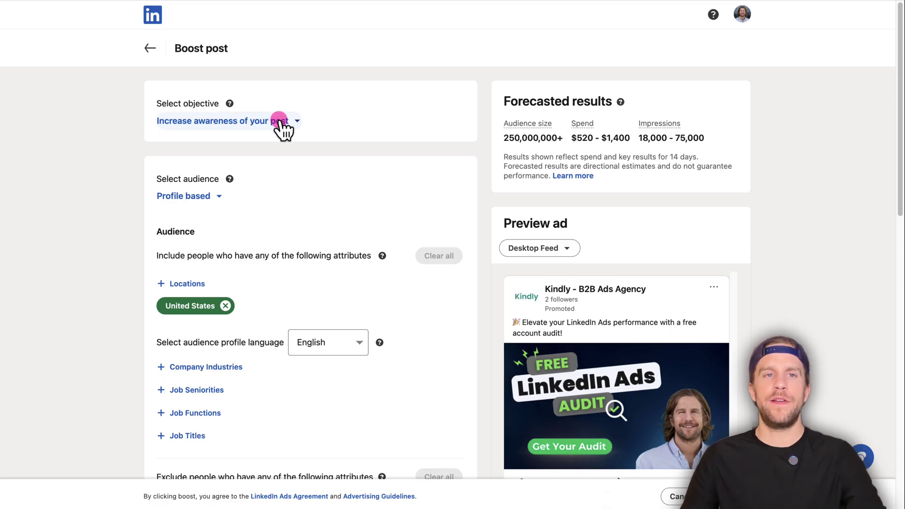
Step: Examine the available objectives and audience types for the boosted post without changing either
click(280, 122)
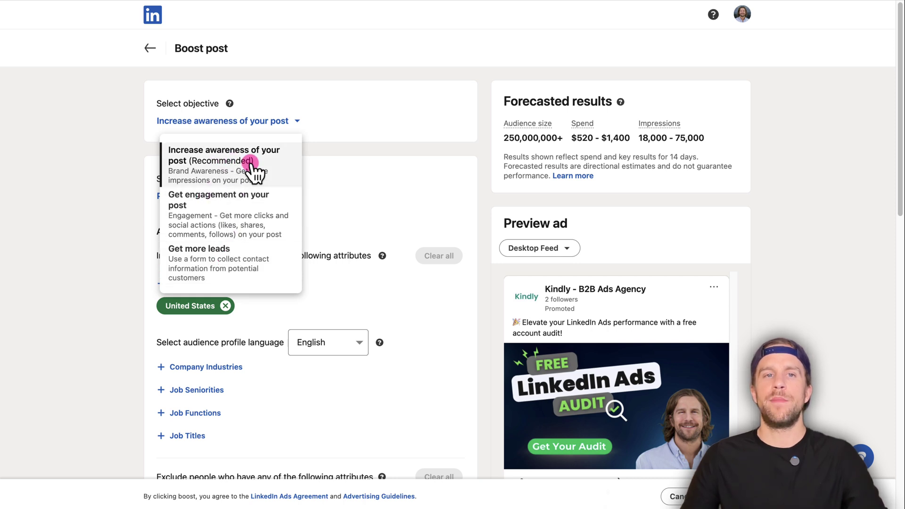
click(336, 158)
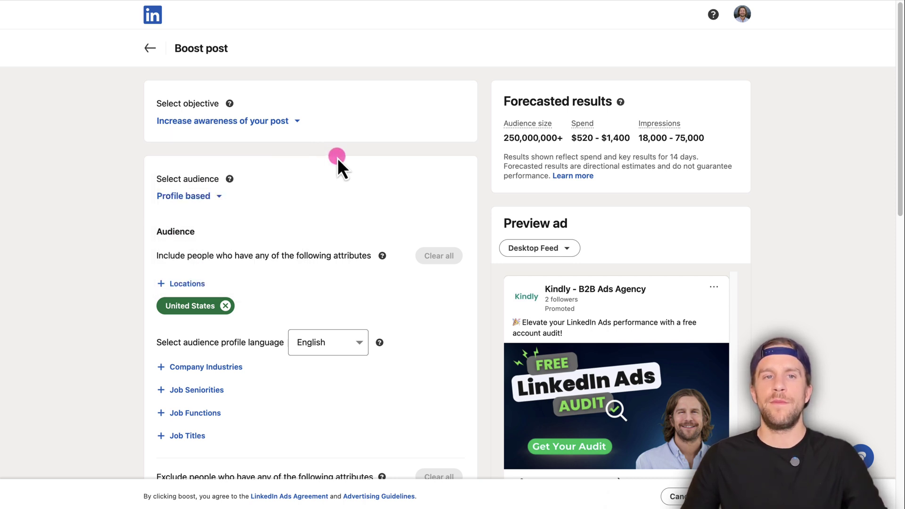
click(217, 197)
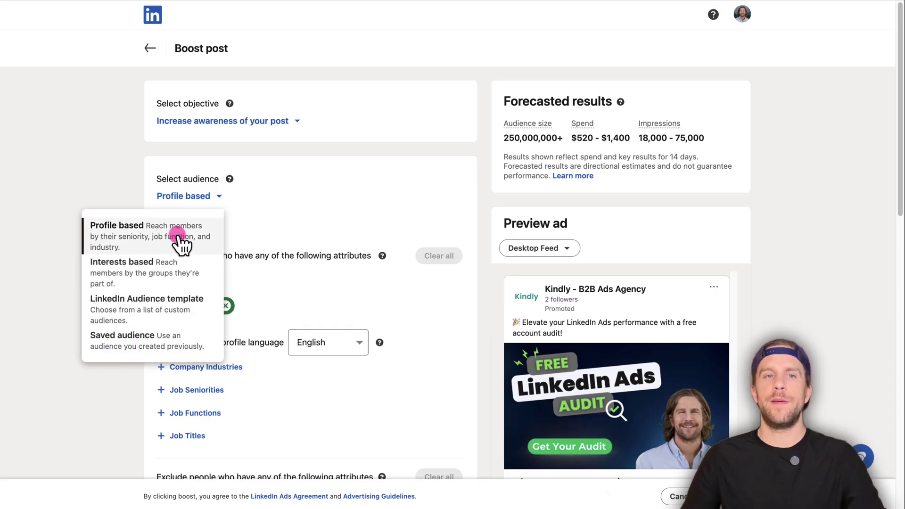
click(283, 223)
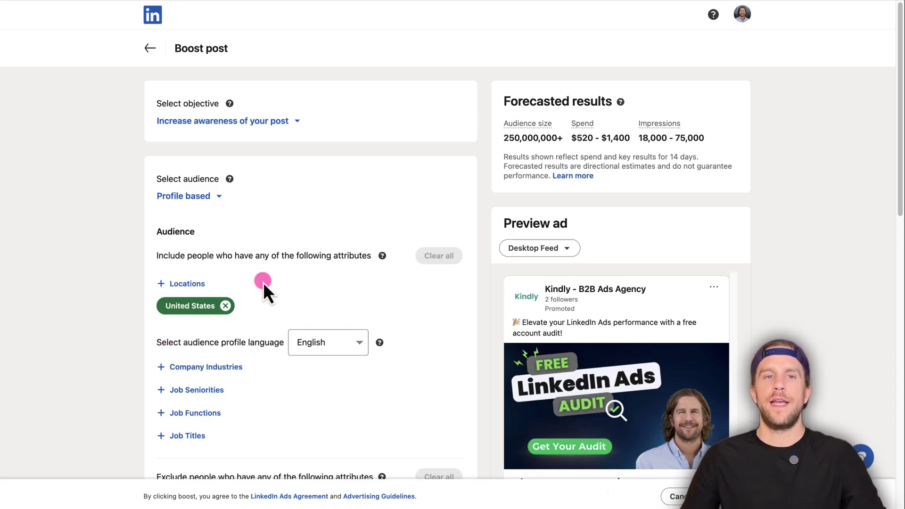
Step: Exclude the LinkedIn Audience Network from the boosted post's advanced audience options
scroll(263, 282, down, 2)
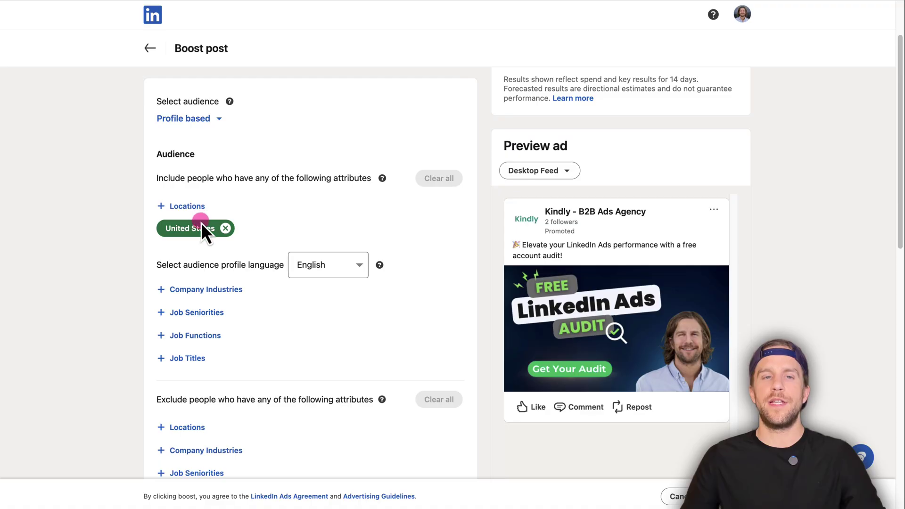
scroll(200, 222, down, 1)
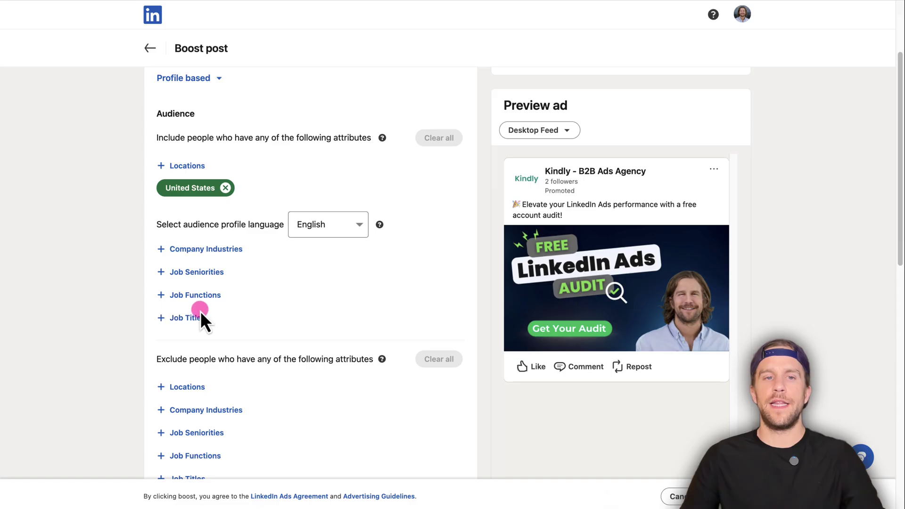
scroll(202, 314, down, 4)
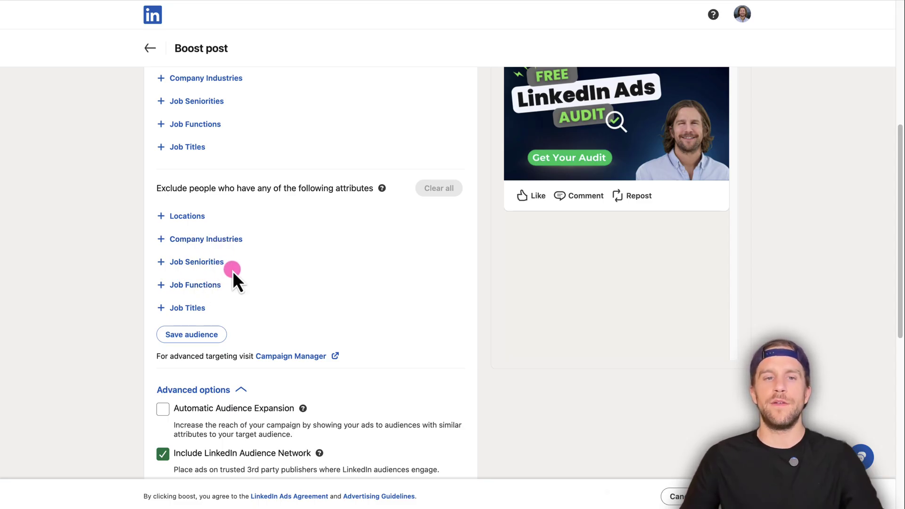
scroll(255, 311, down, 1)
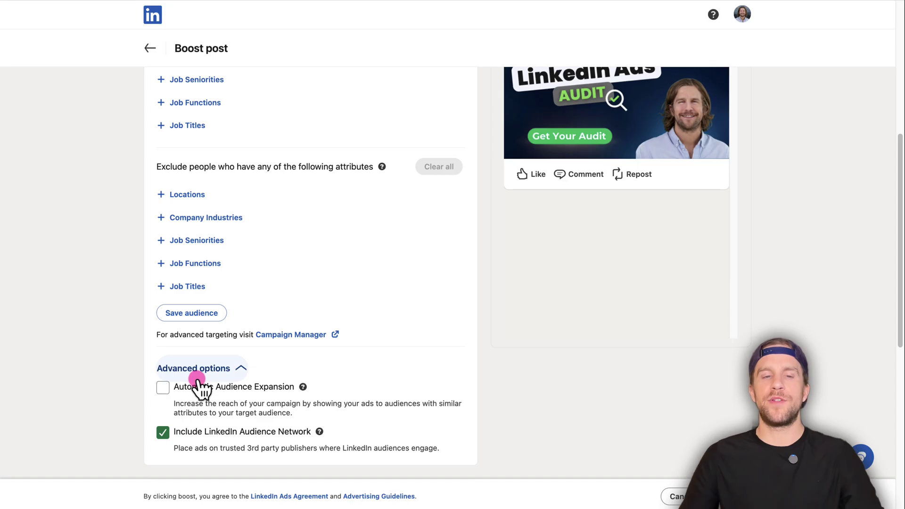
click(163, 432)
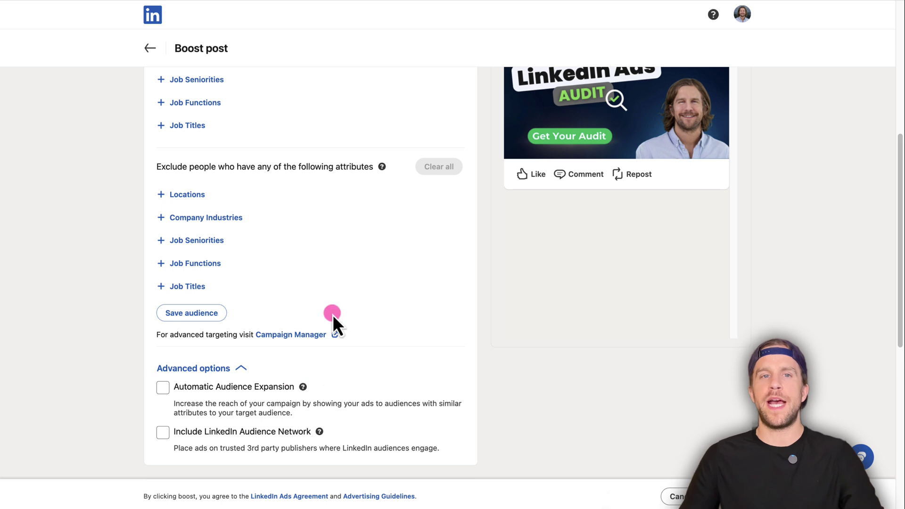
Step: Review the boosted post's start and end dates and its lifetime budget without changing them
scroll(260, 311, down, 3)
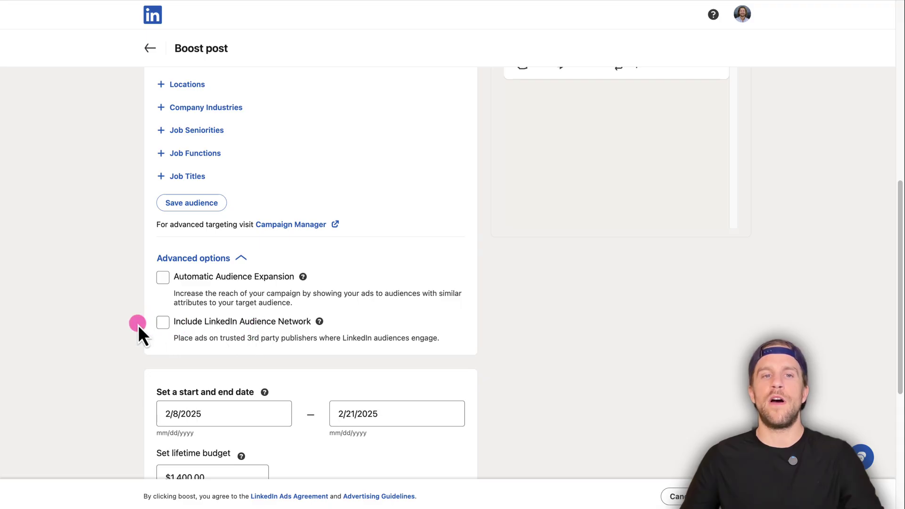
scroll(267, 327, down, 4)
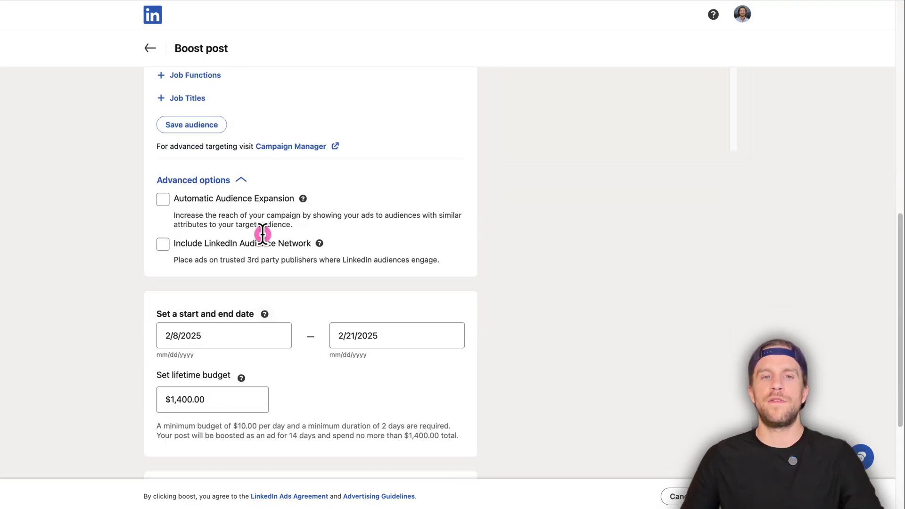
click(200, 228)
click(340, 226)
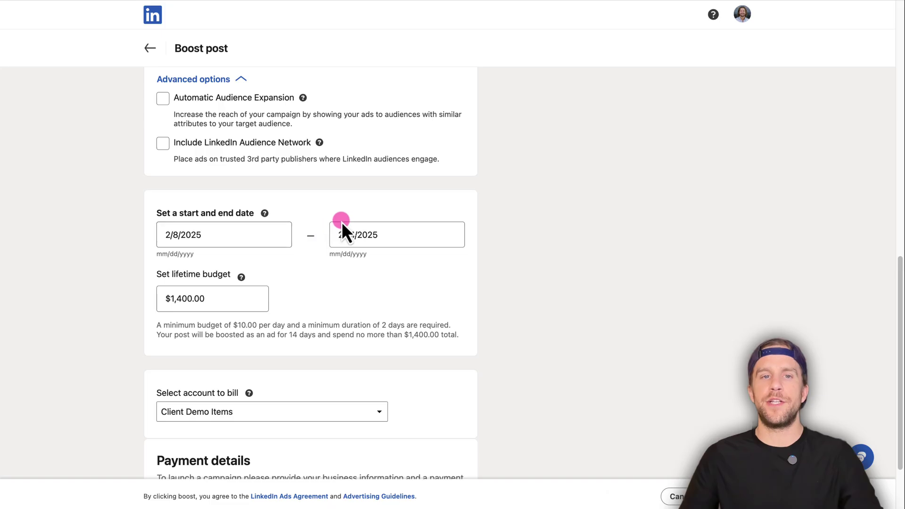
click(242, 291)
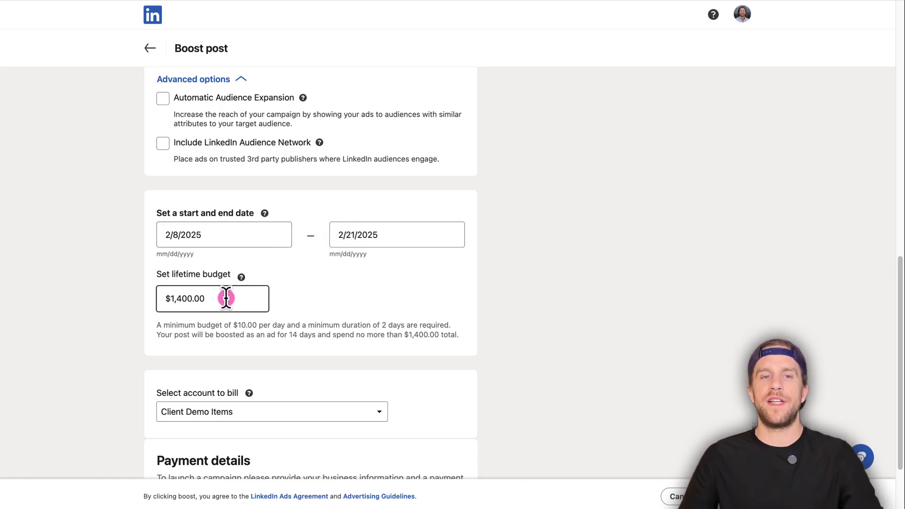
Step: Set LI Ads Demo as the account to bill for the boosted post
scroll(231, 299, down, 2)
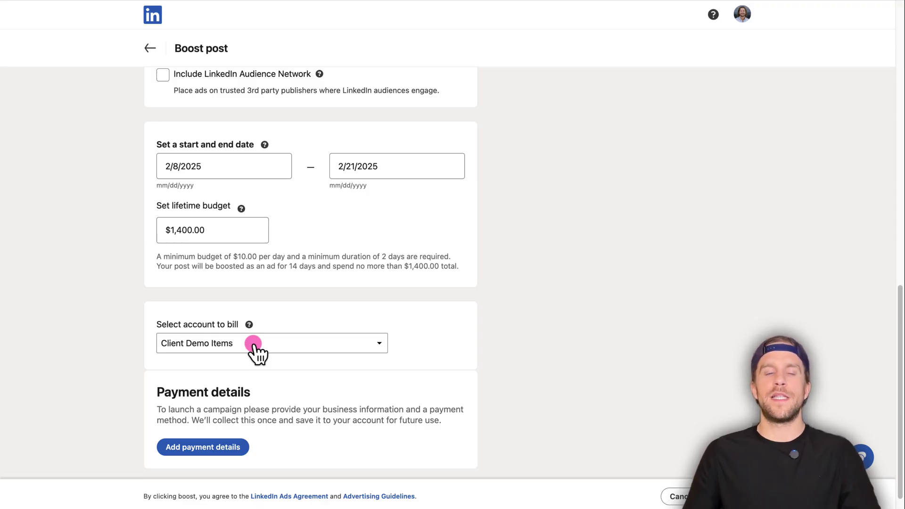
click(254, 345)
click(419, 319)
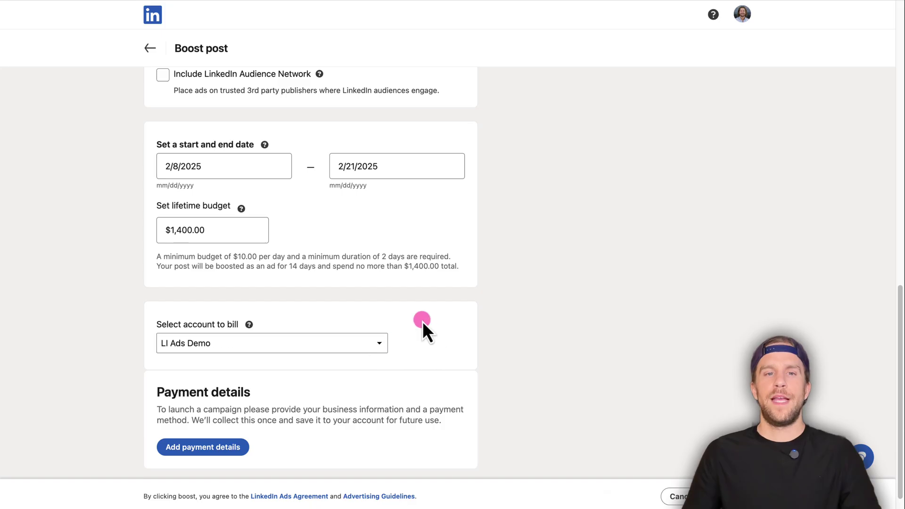
Step: Submit the boost with payment details added to the billing account, and open the boosted ad for management and review
click(216, 451)
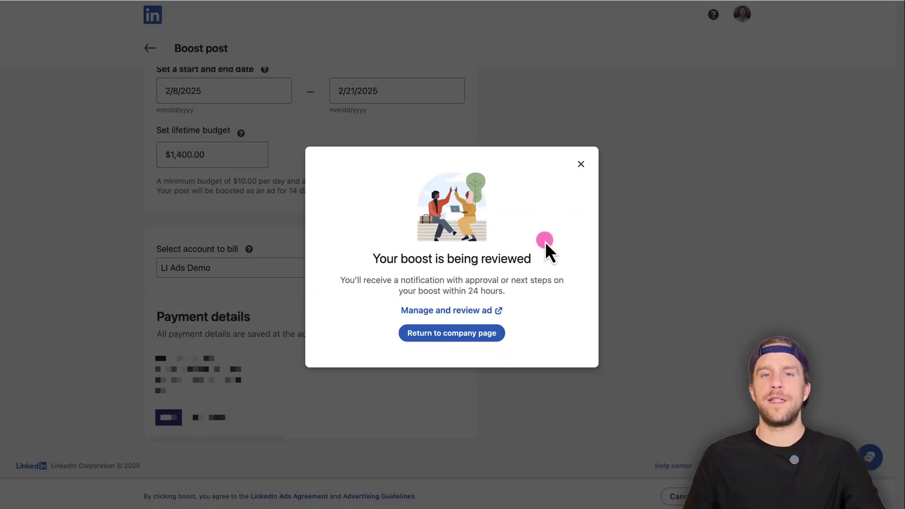
click(445, 314)
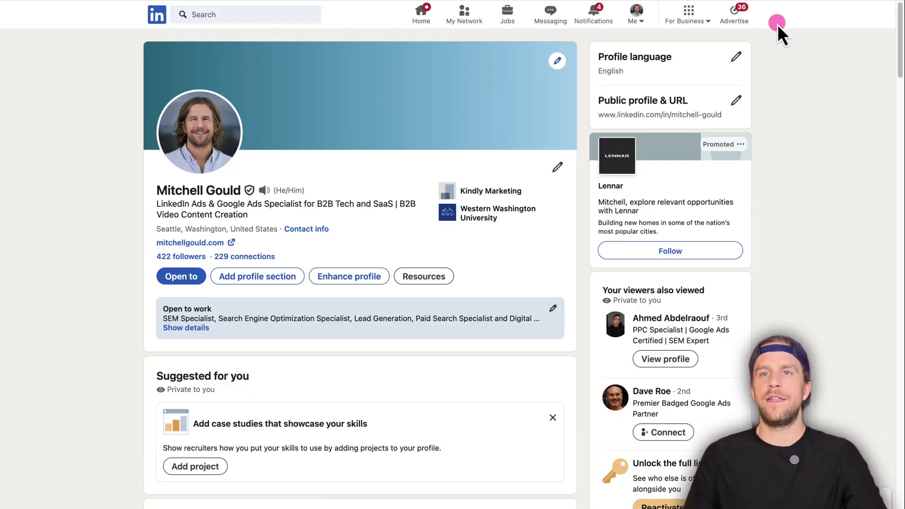
Step: Go from the personal profile to LinkedIn's business page for advertising on LinkedIn
click(692, 17)
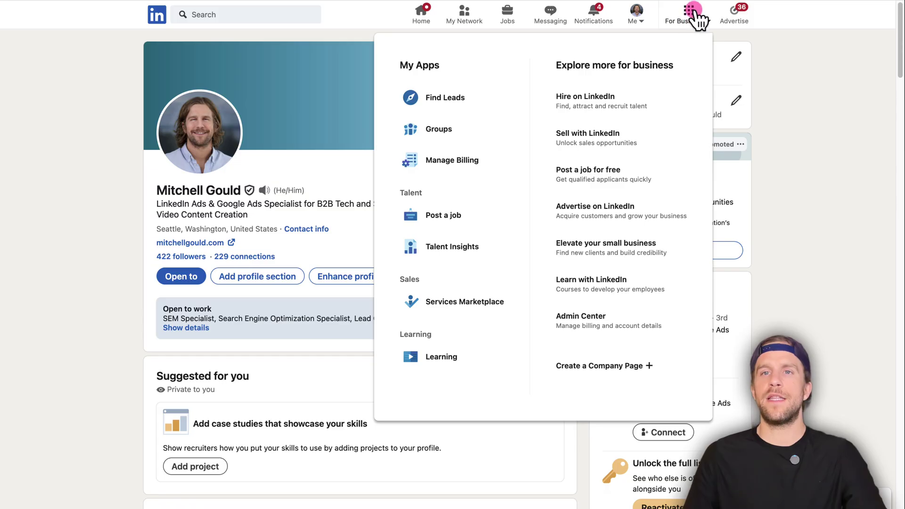
click(597, 215)
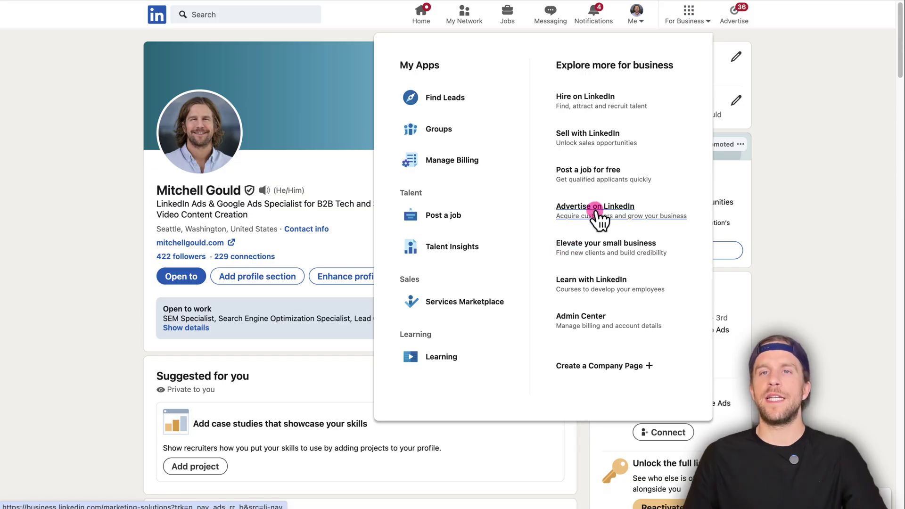